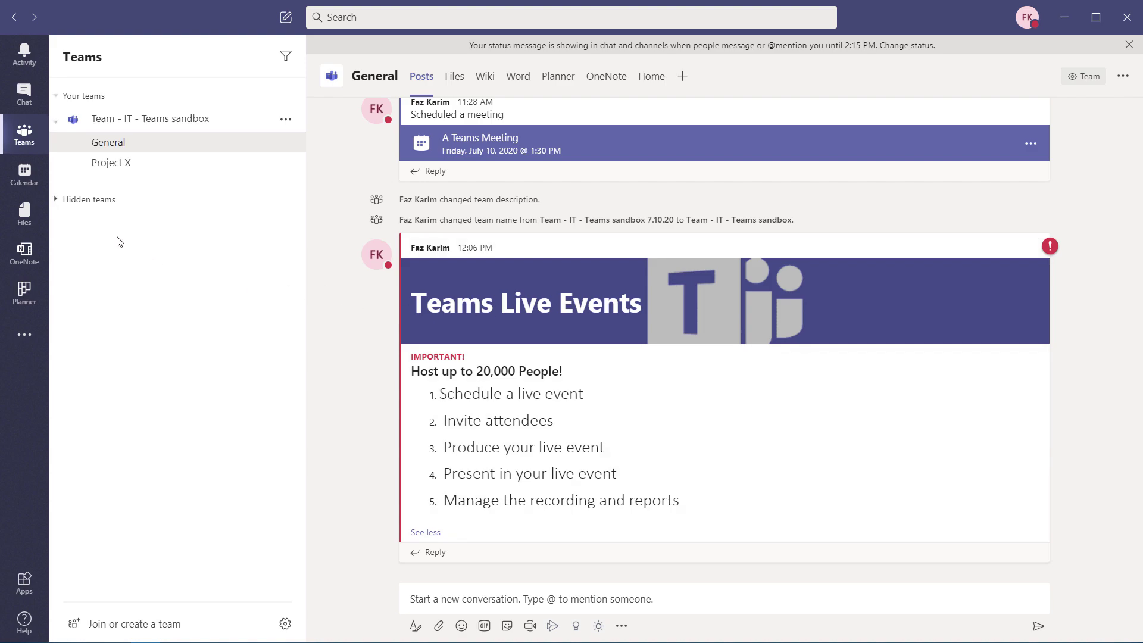
- Start a new live event from the calendar and give it the title "Live Event Demo", leaving the location empty
click(24, 174)
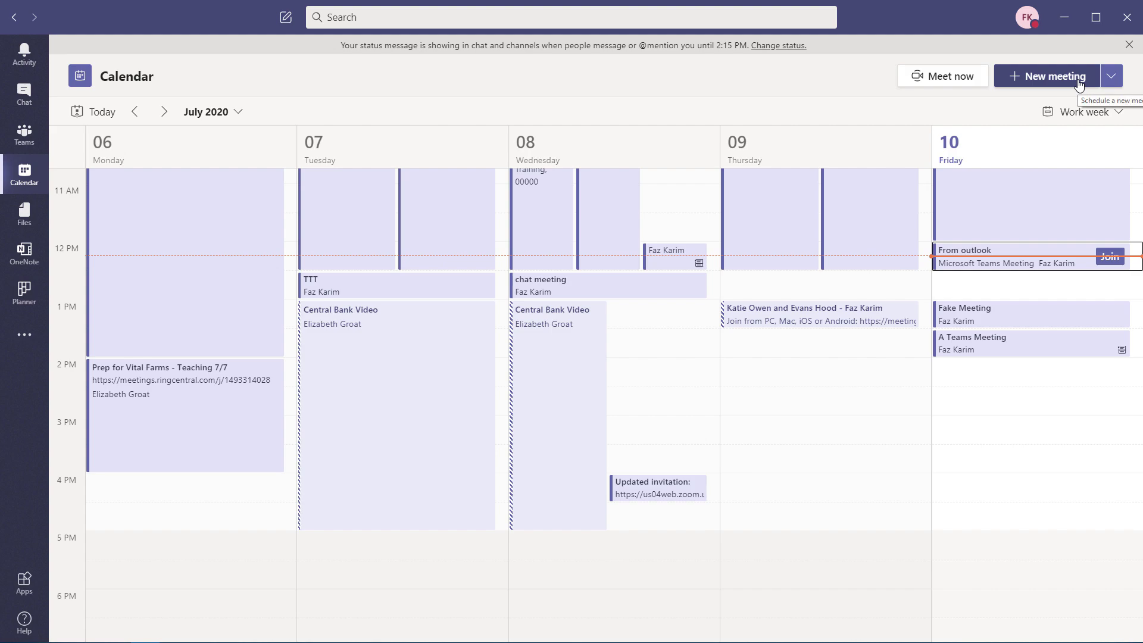
click(1113, 78)
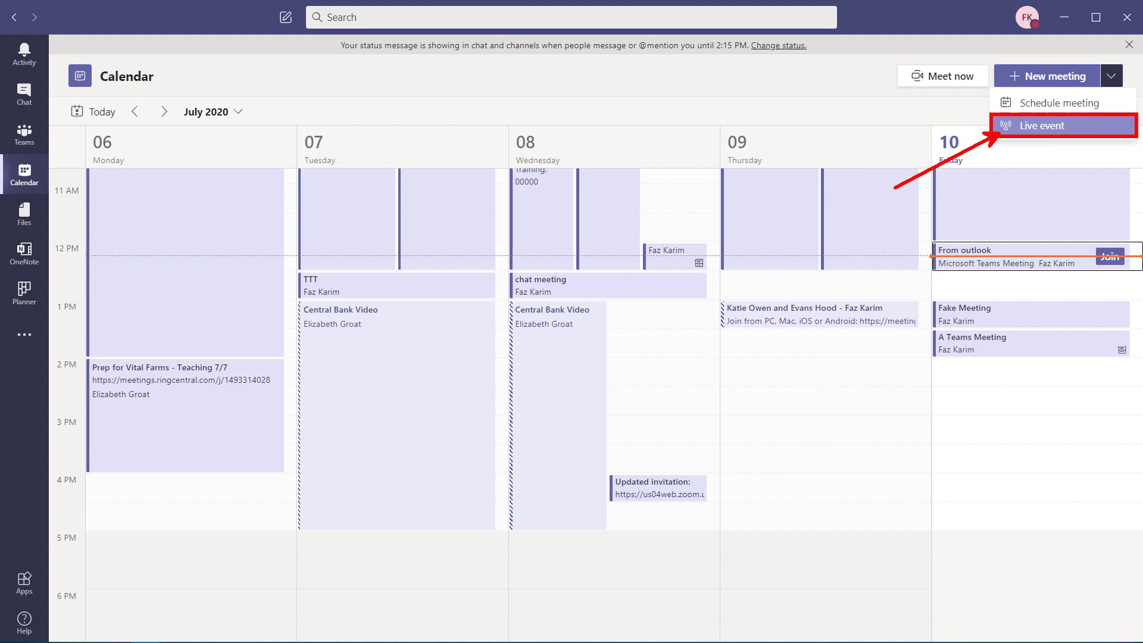
click(1078, 126)
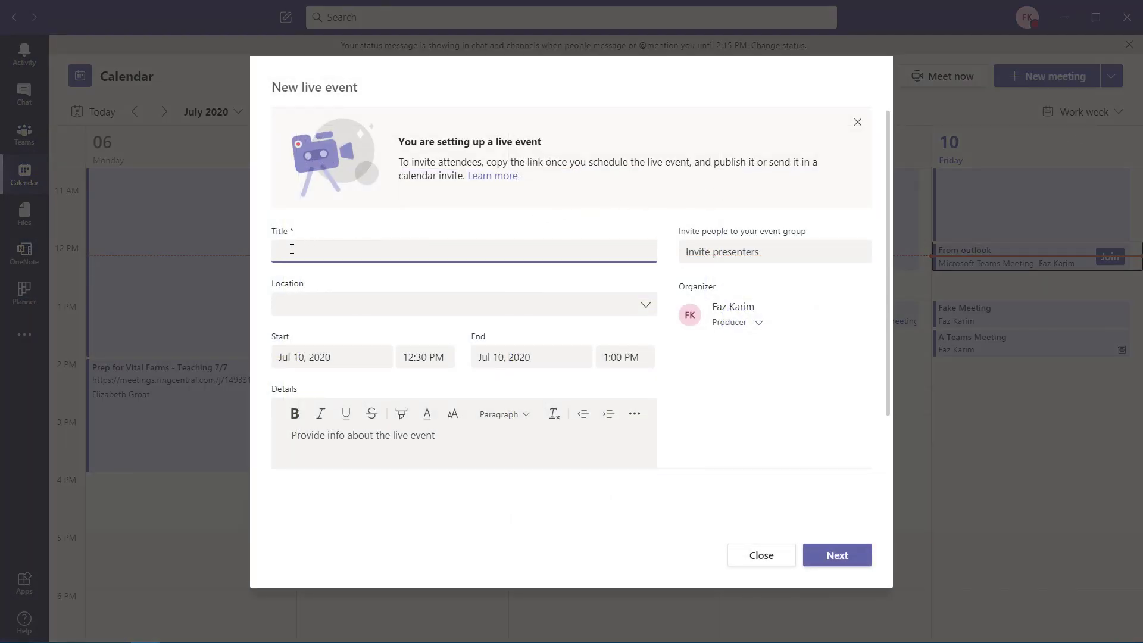
text(Live Event Demo)
click(642, 306)
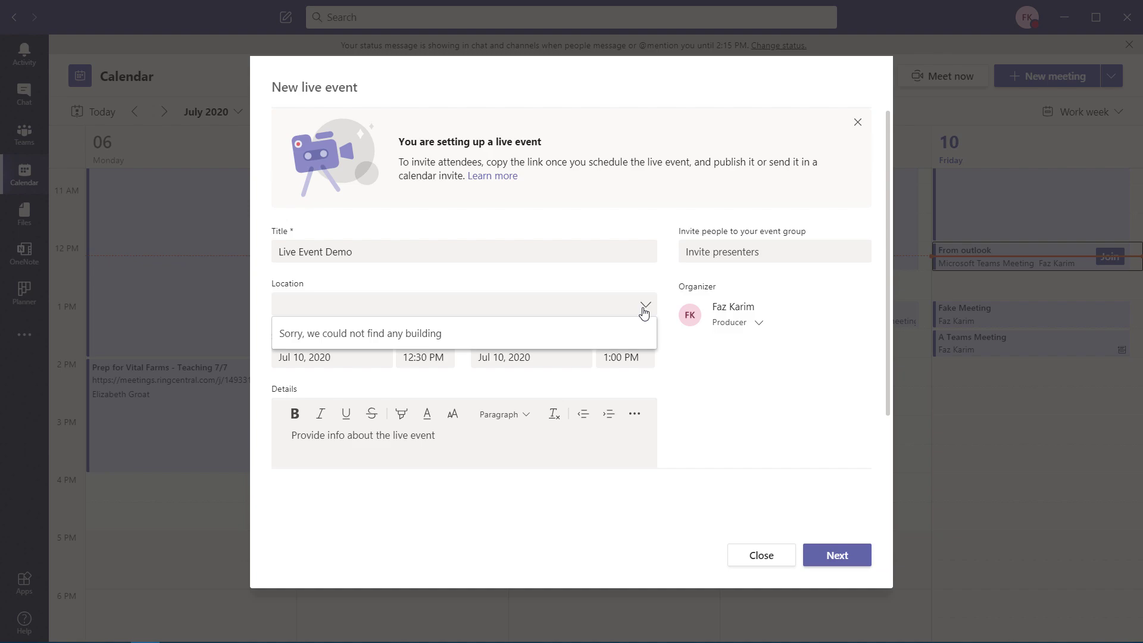
click(625, 279)
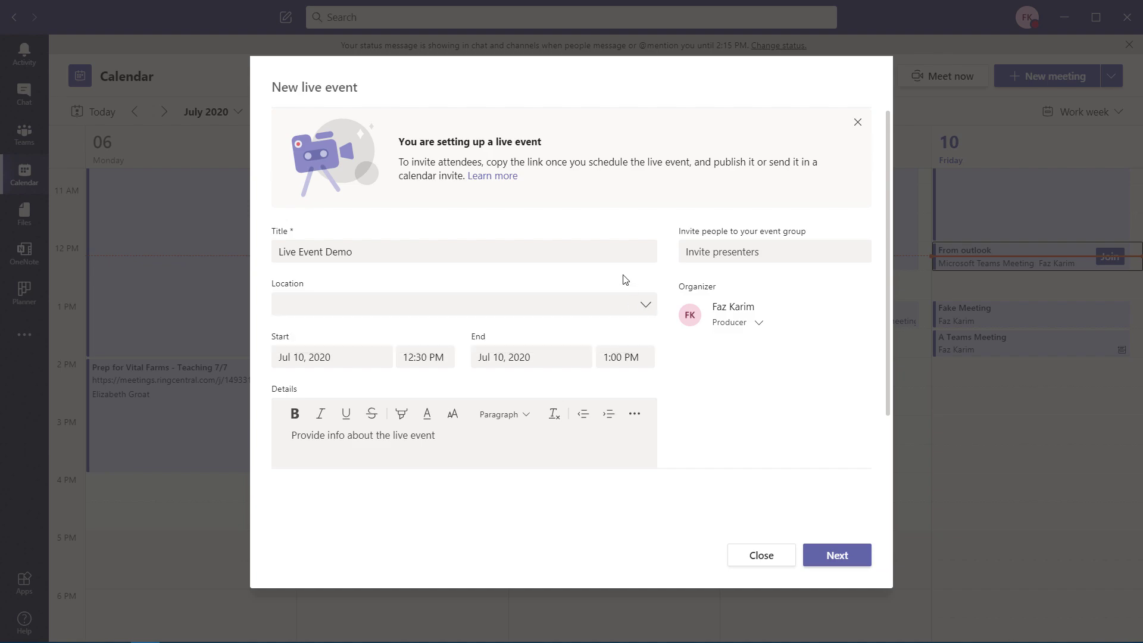
- Add LT-INST02 to the live event's event group and keep its Presenter role
click(722, 258)
text(lt)
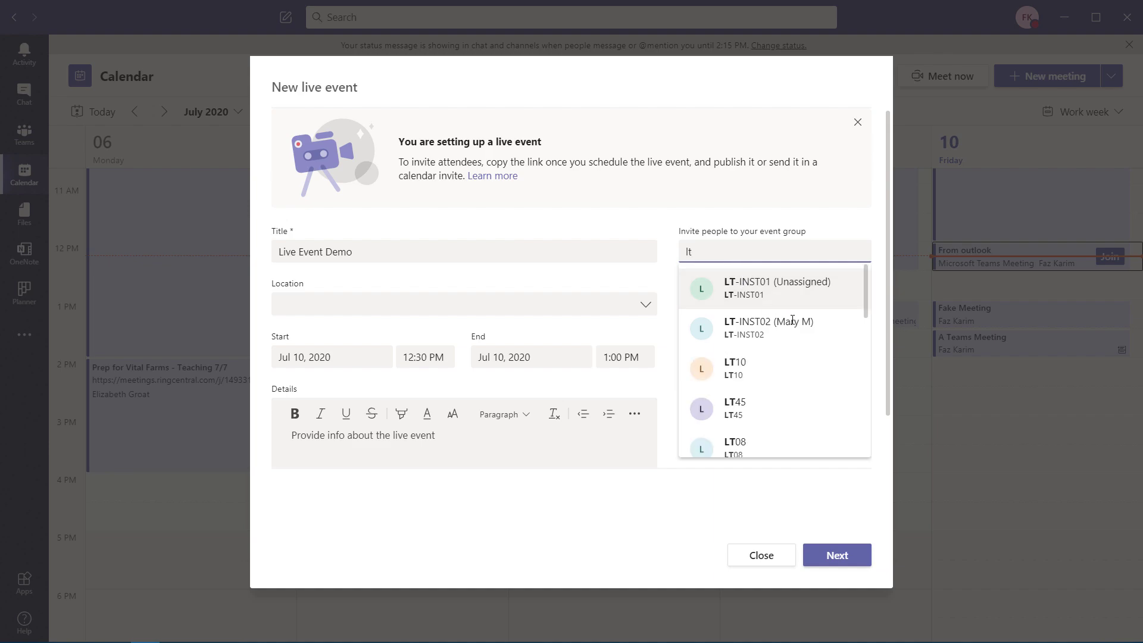
click(803, 329)
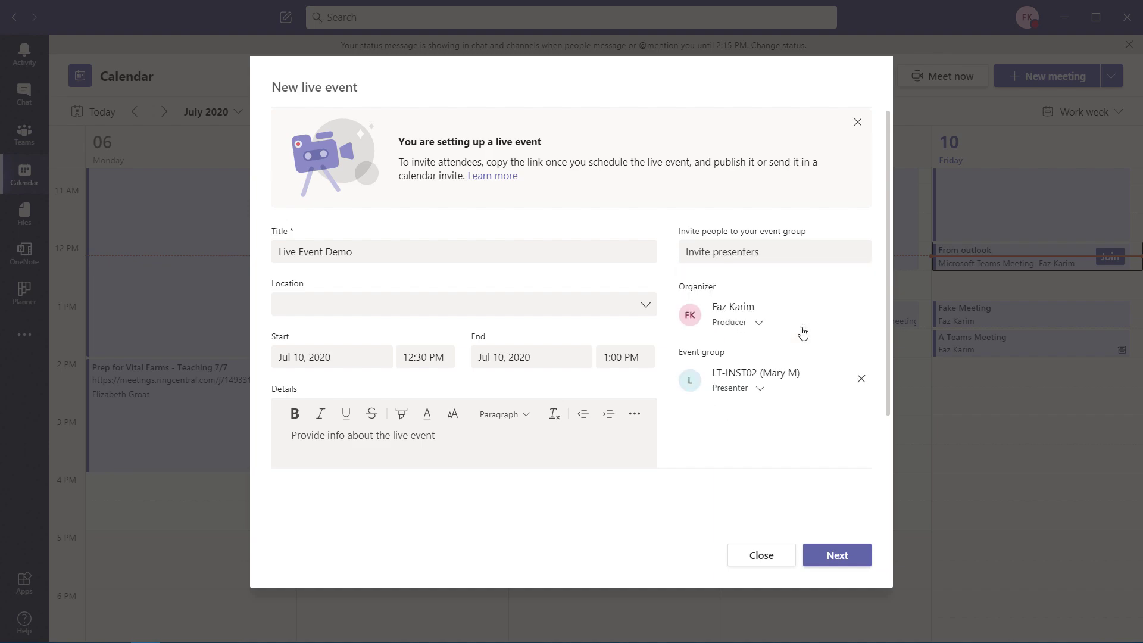
click(761, 392)
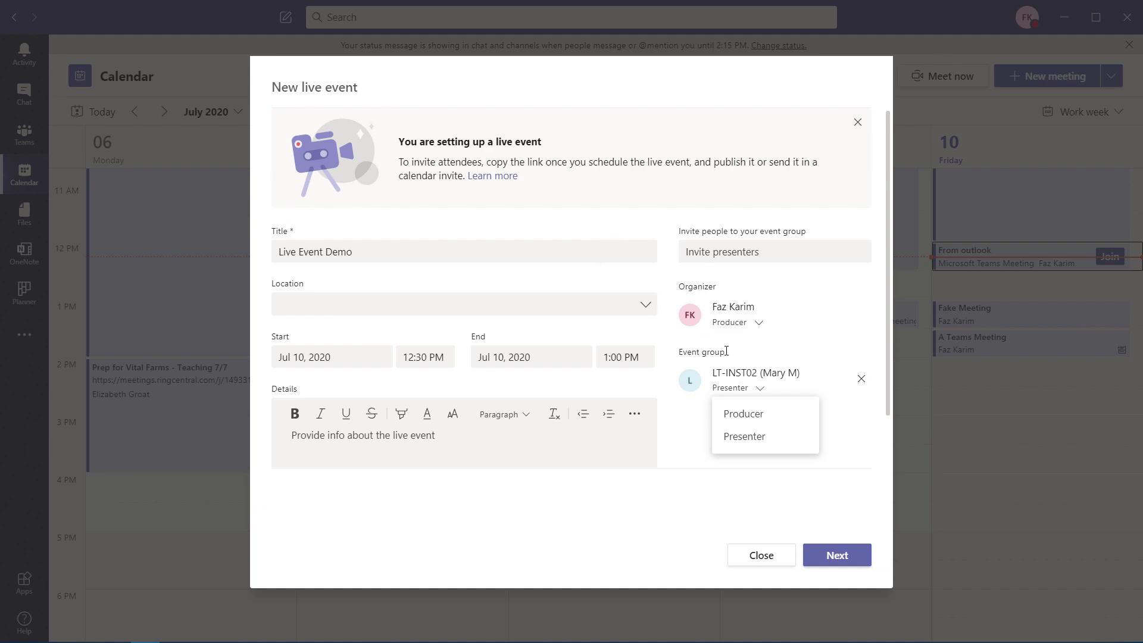
click(727, 354)
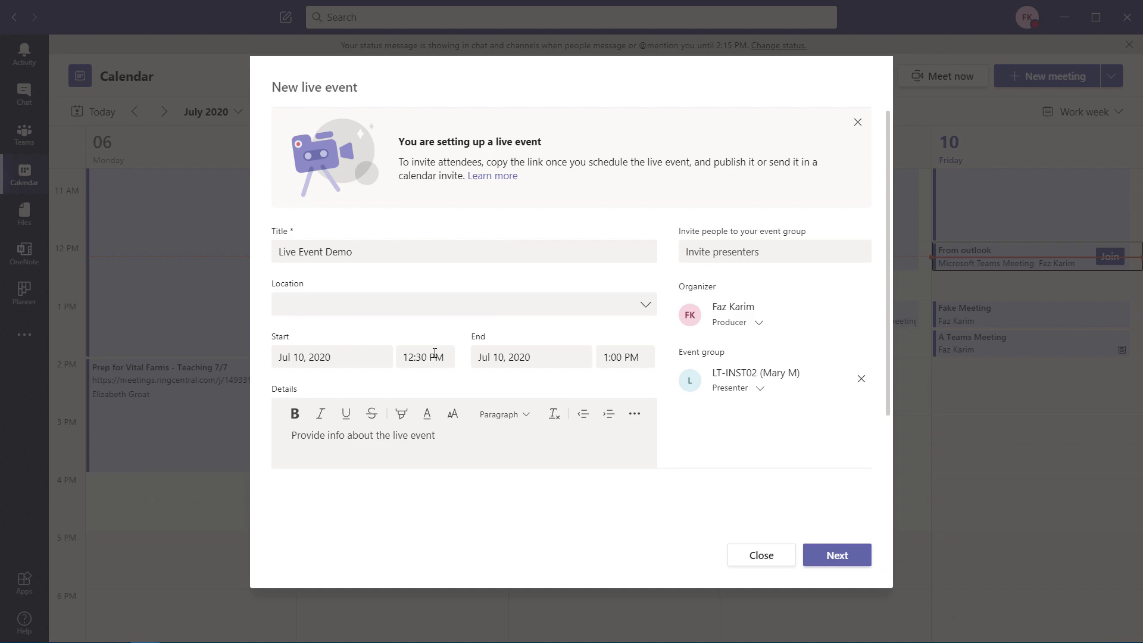
- Set the end time to 1:30 PM and enter the details "A simple demo of setting up a live event for teams that can hold 20,000 people."
click(606, 356)
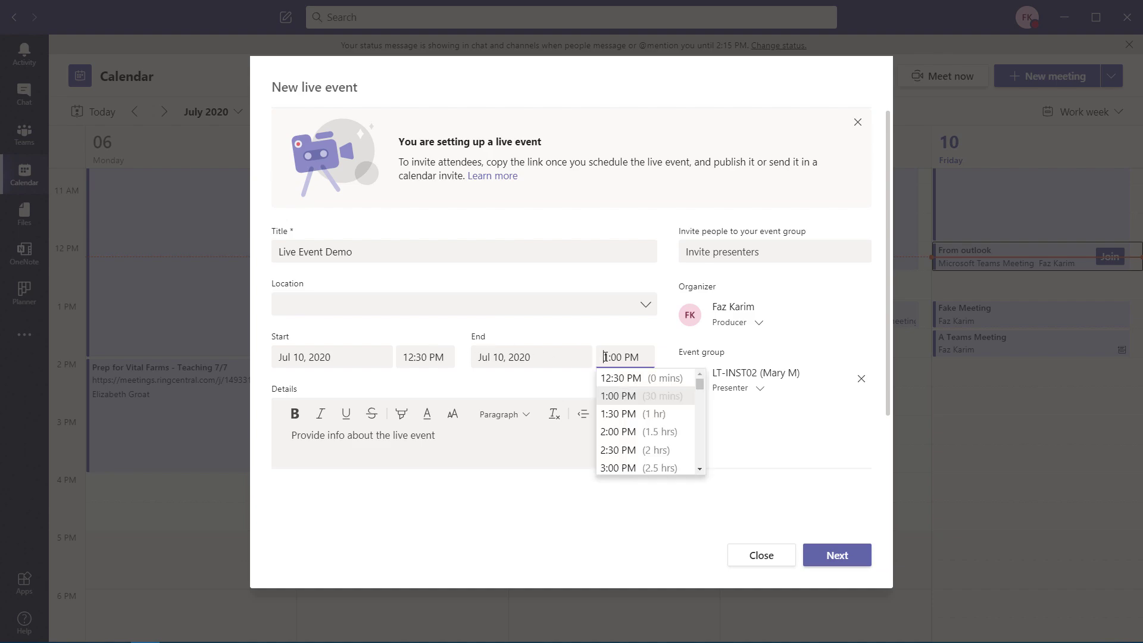
click(616, 407)
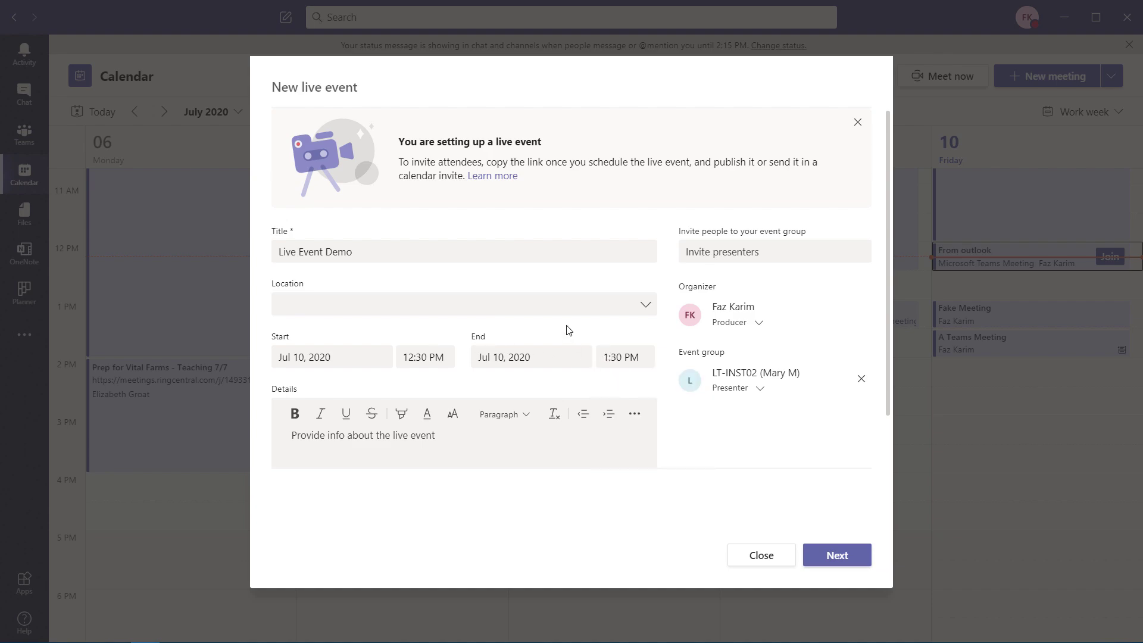
click(456, 437)
text(A simple demo of )
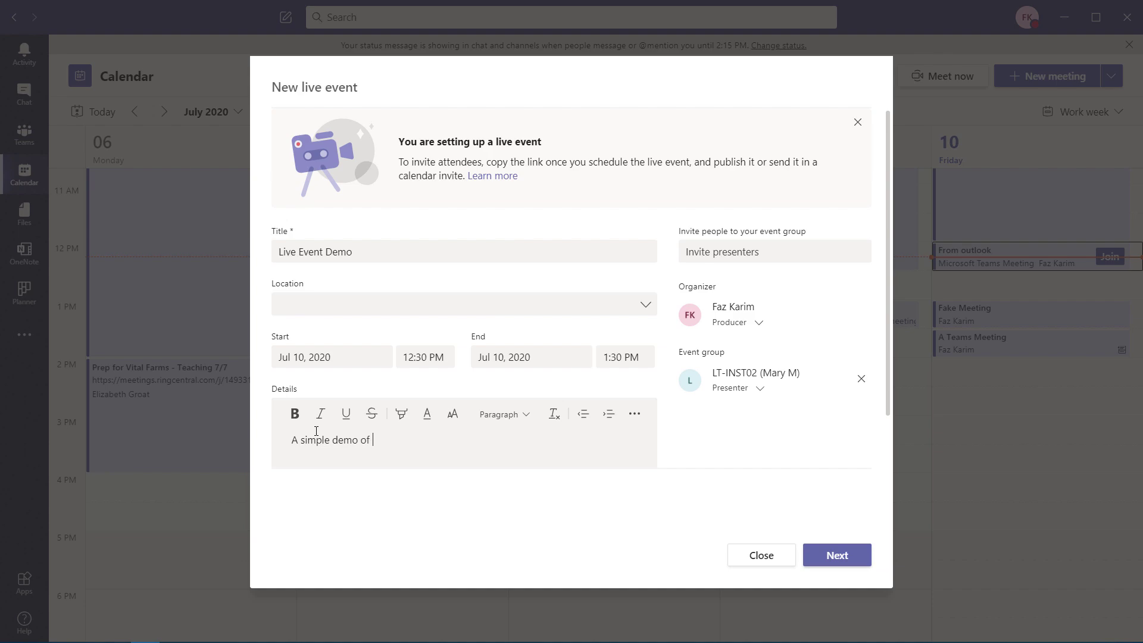
text(setting up a live event for teams that c)
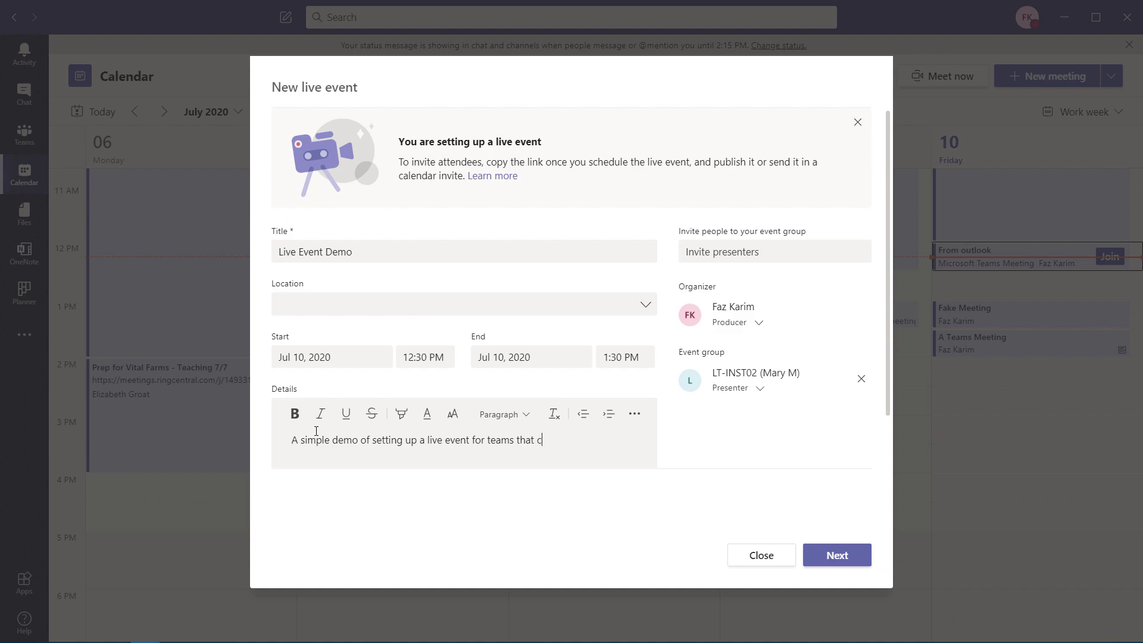
text(an hold 20,000 people.)
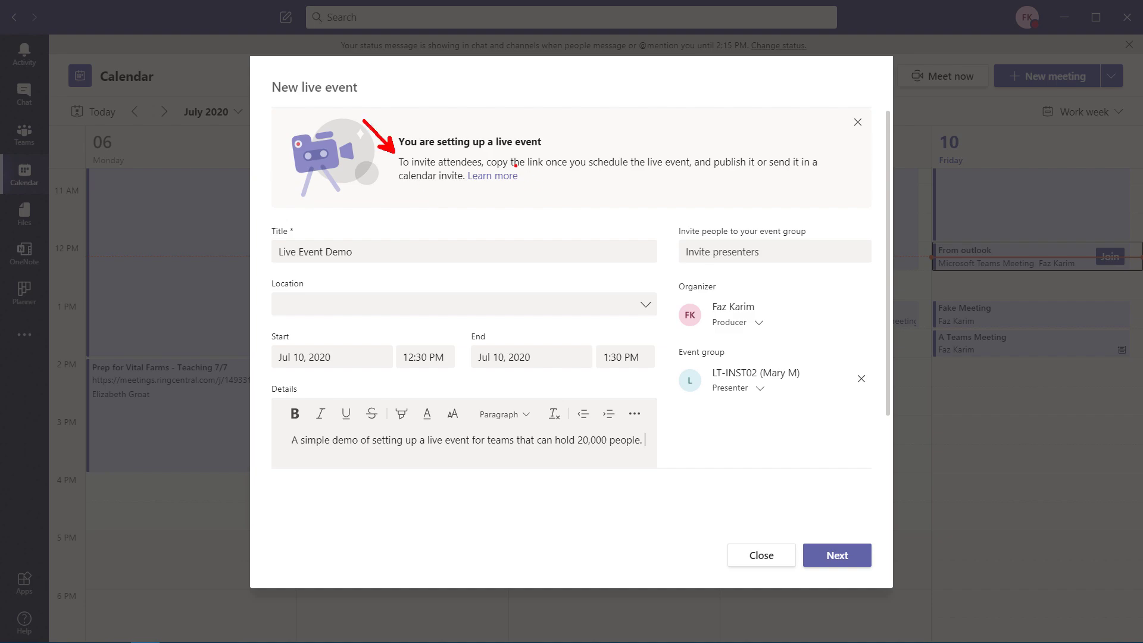
drag(499, 170, 803, 175)
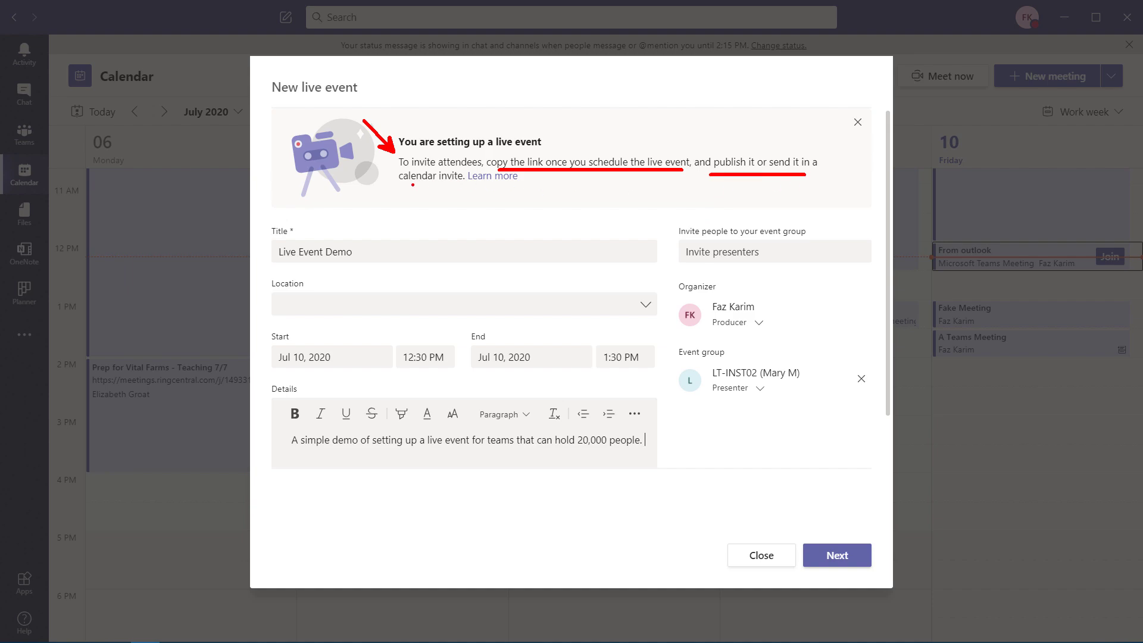
drag(413, 185, 443, 184)
key(Escape)
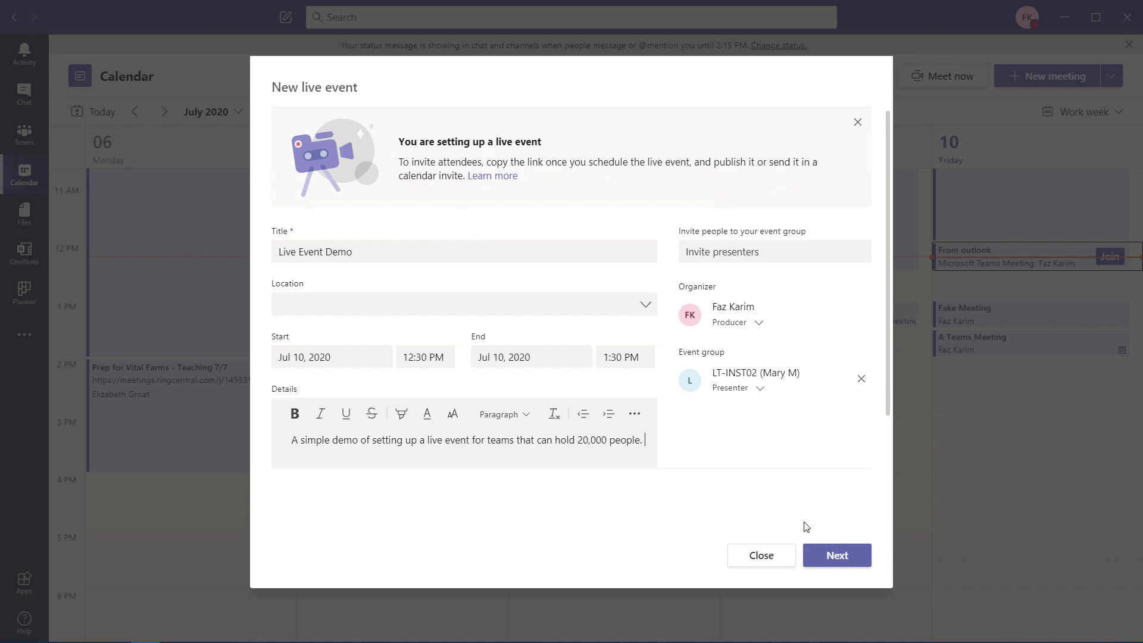
- Proceed to the live event's permission and production settings
click(838, 556)
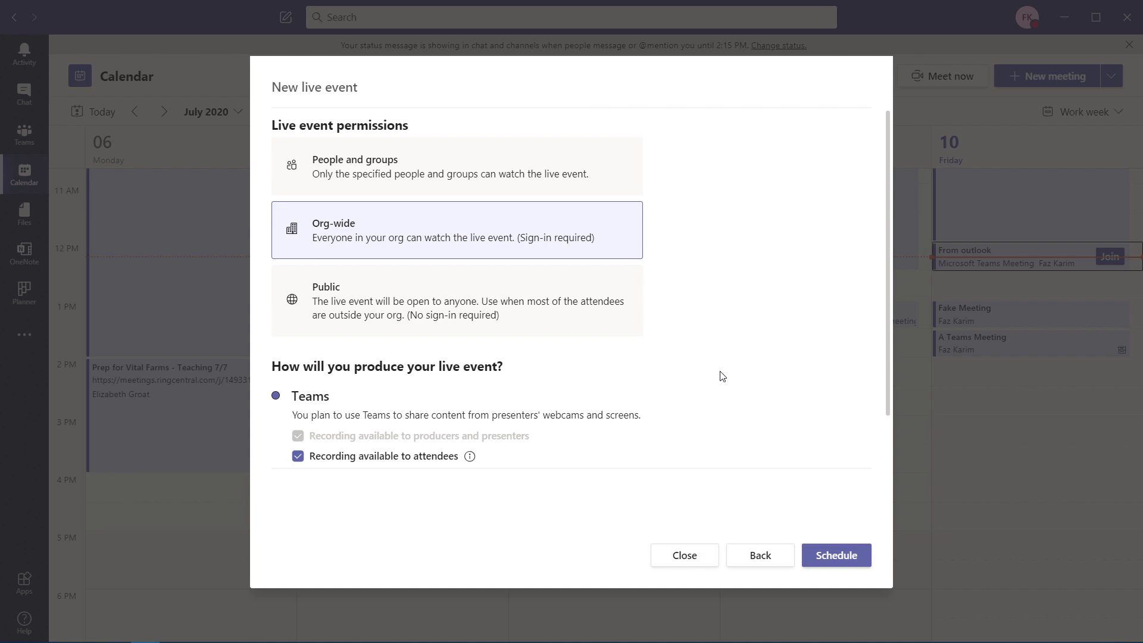
key(ctrl+2)
drag(302, 167, 249, 134)
mouse_move(274, 262)
mouse_down()
mouse_move(333, 304)
mouse_move(642, 335)
mouse_move(688, 277)
mouse_up()
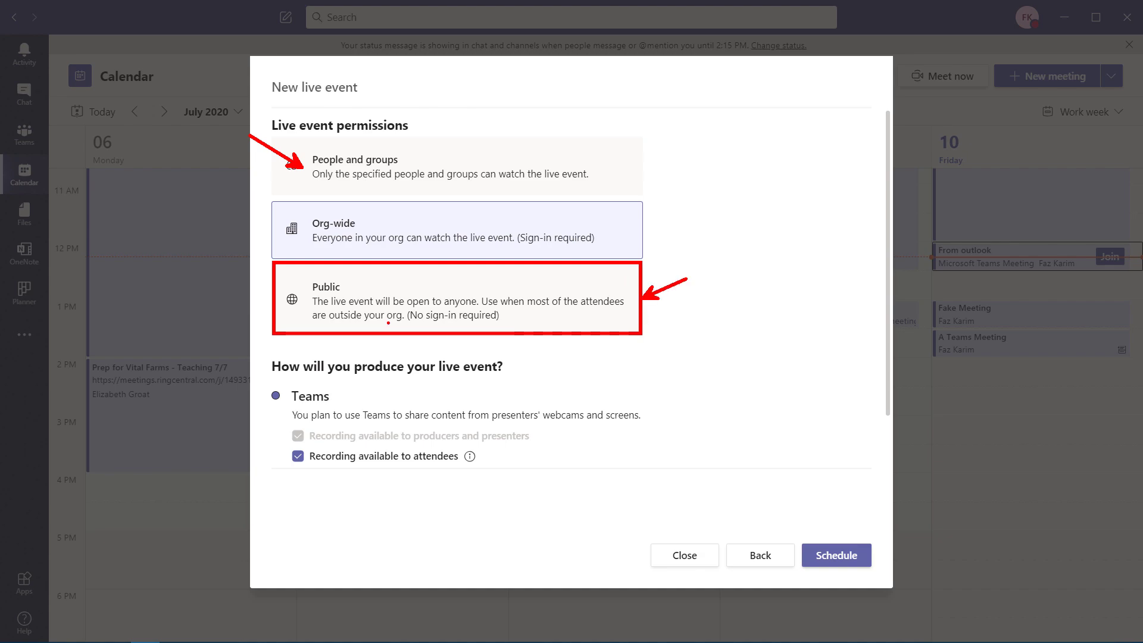
drag(411, 323, 499, 323)
key(Escape)
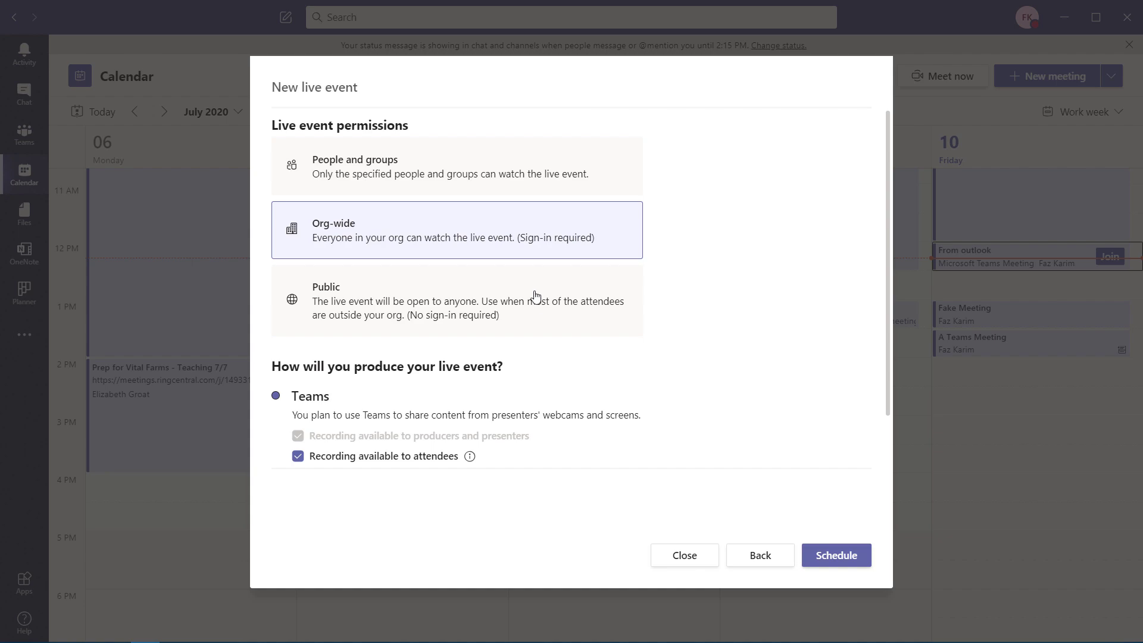
- Set the live event permissions to Public and enable Q&A for the Teams production
click(558, 295)
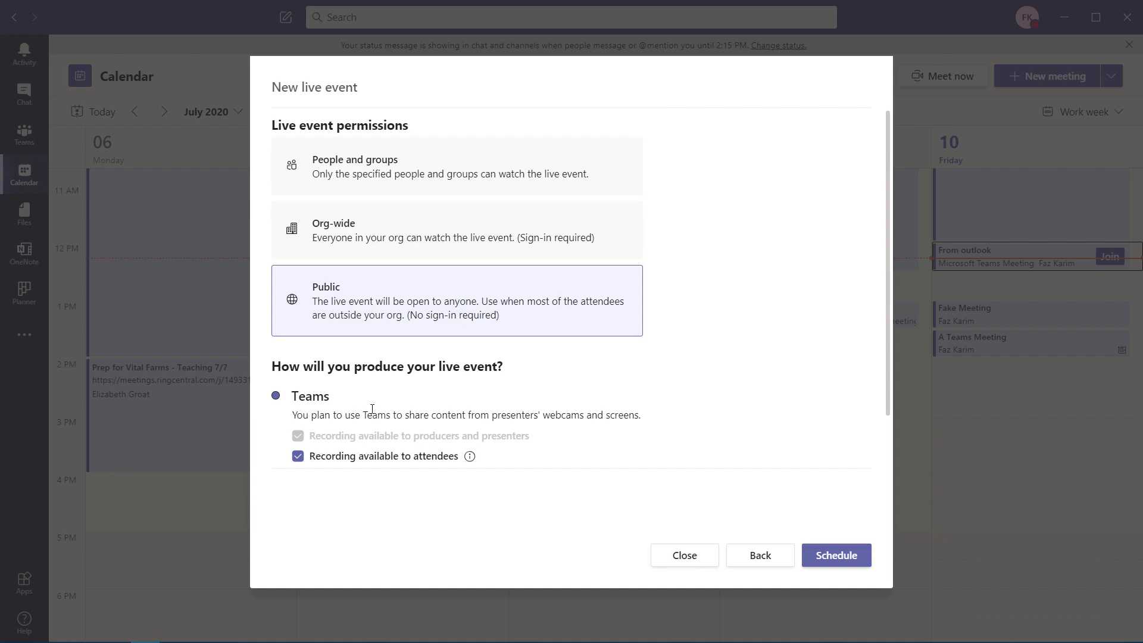
scroll(371, 409, down, 2)
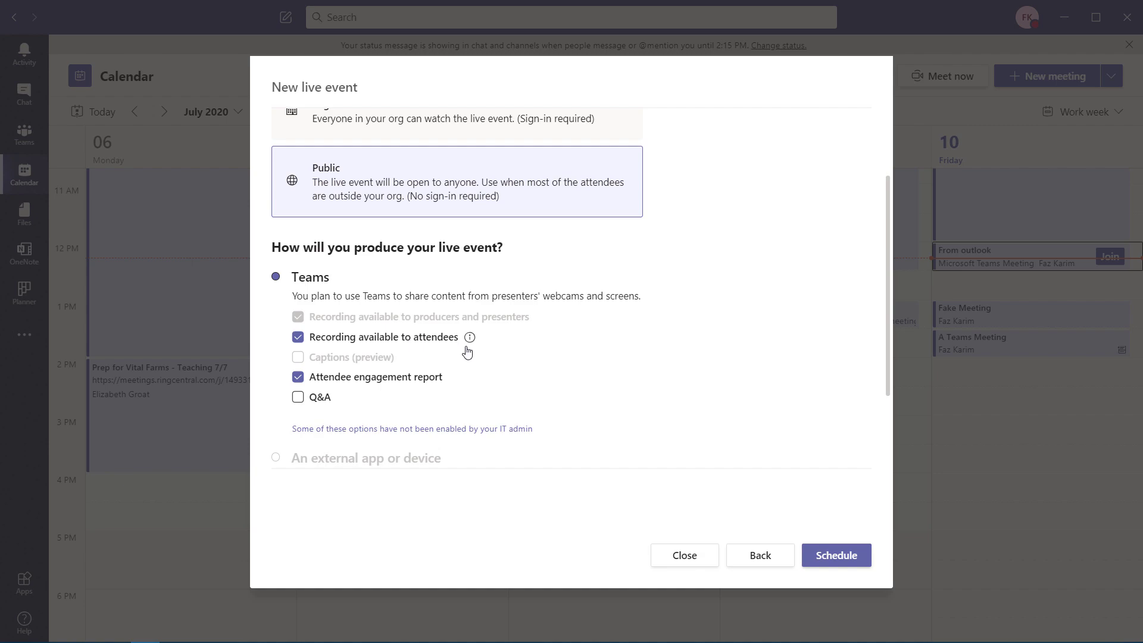
mouse_move(469, 345)
click(298, 399)
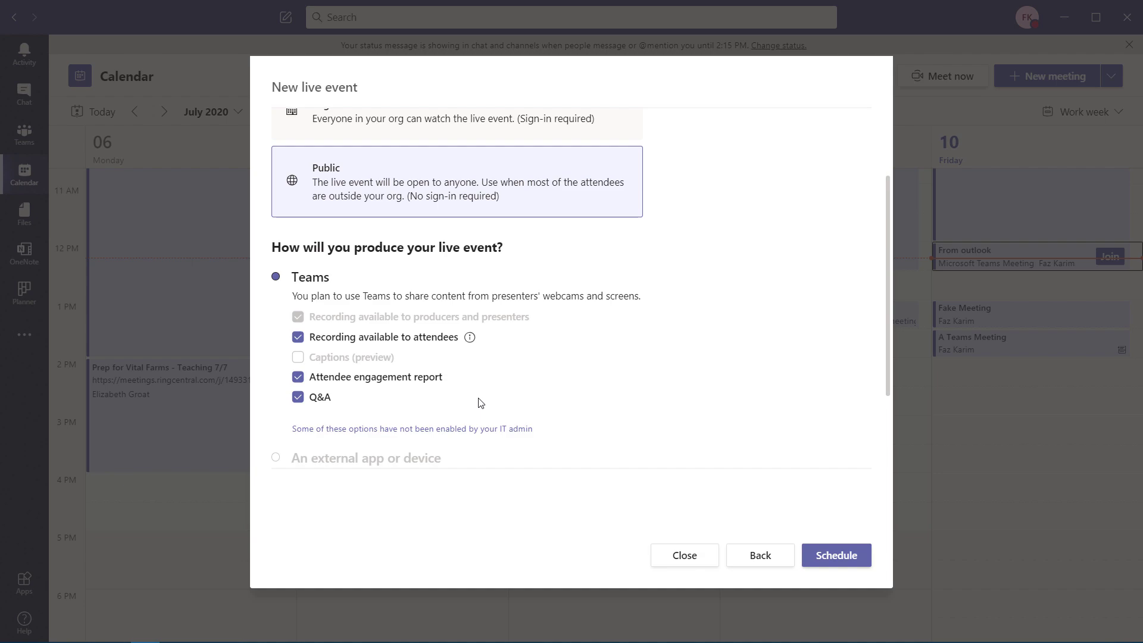
scroll(481, 403, up, 2)
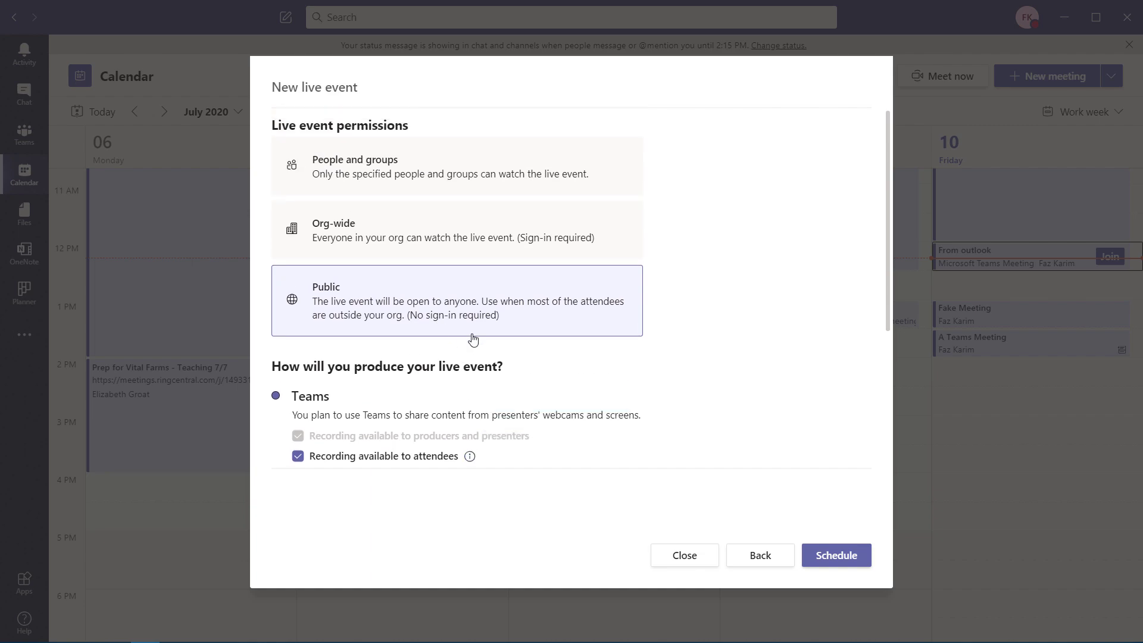
scroll(499, 357, down, 1)
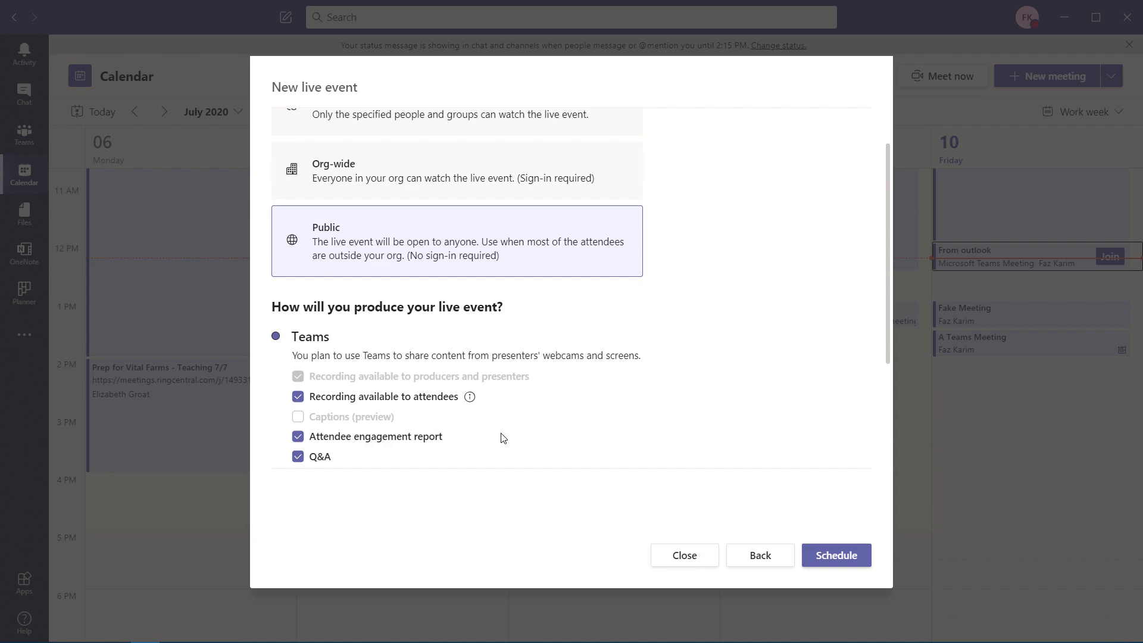
- Try the Org-wide and the People and groups permissions, and switch back to Public
click(368, 187)
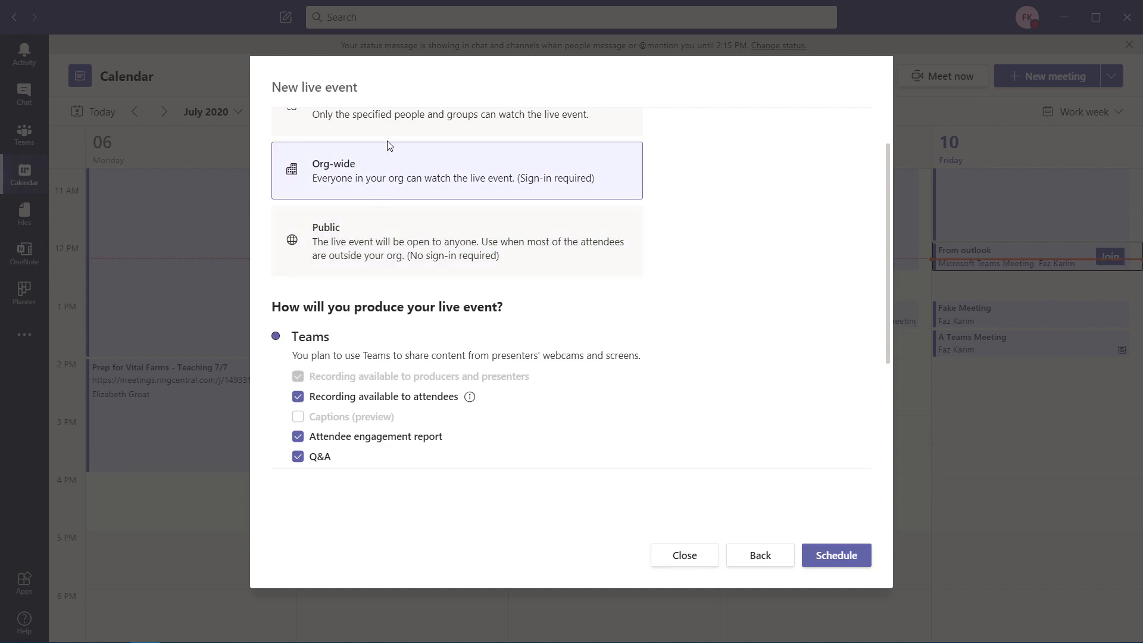
click(390, 117)
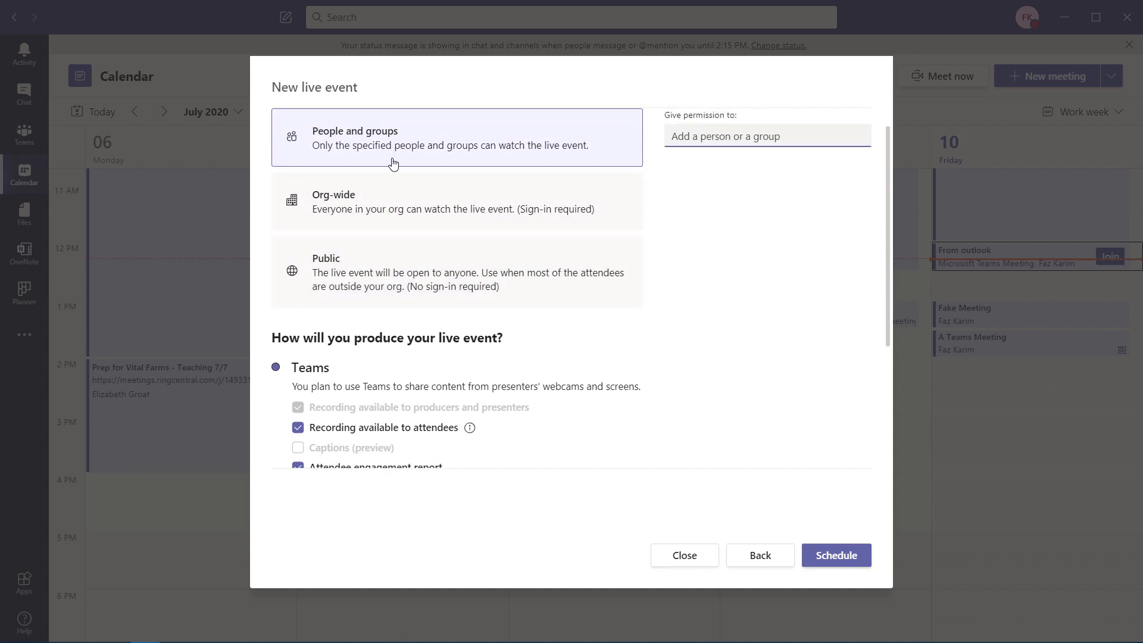
click(377, 262)
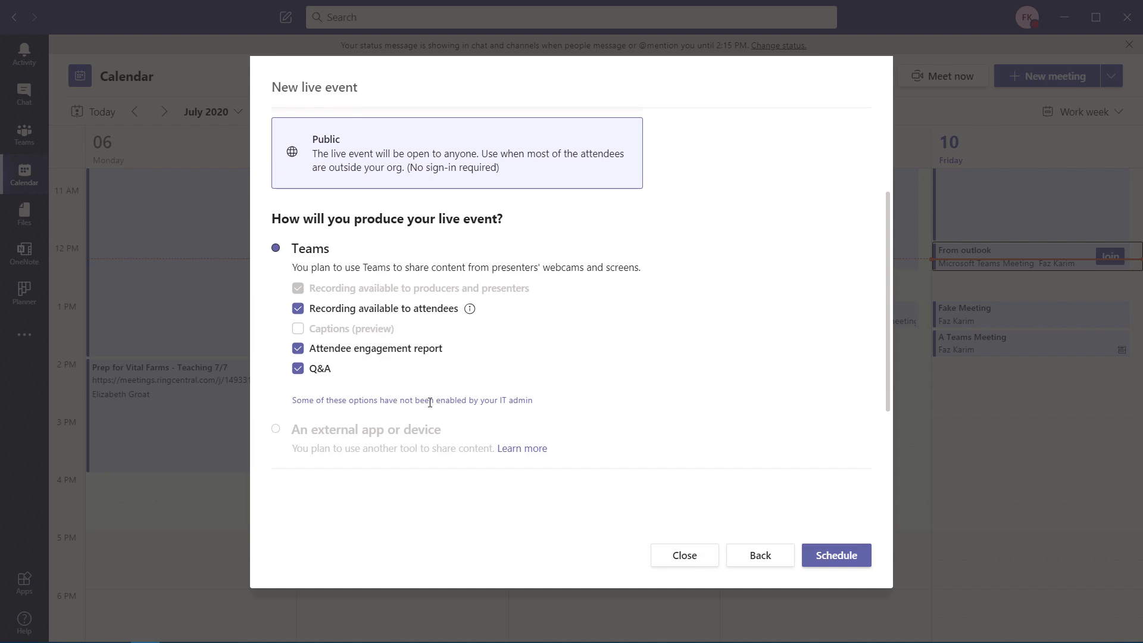
- Schedule the live event and dismiss the tip about the attendee link
scroll(430, 403, down, 2)
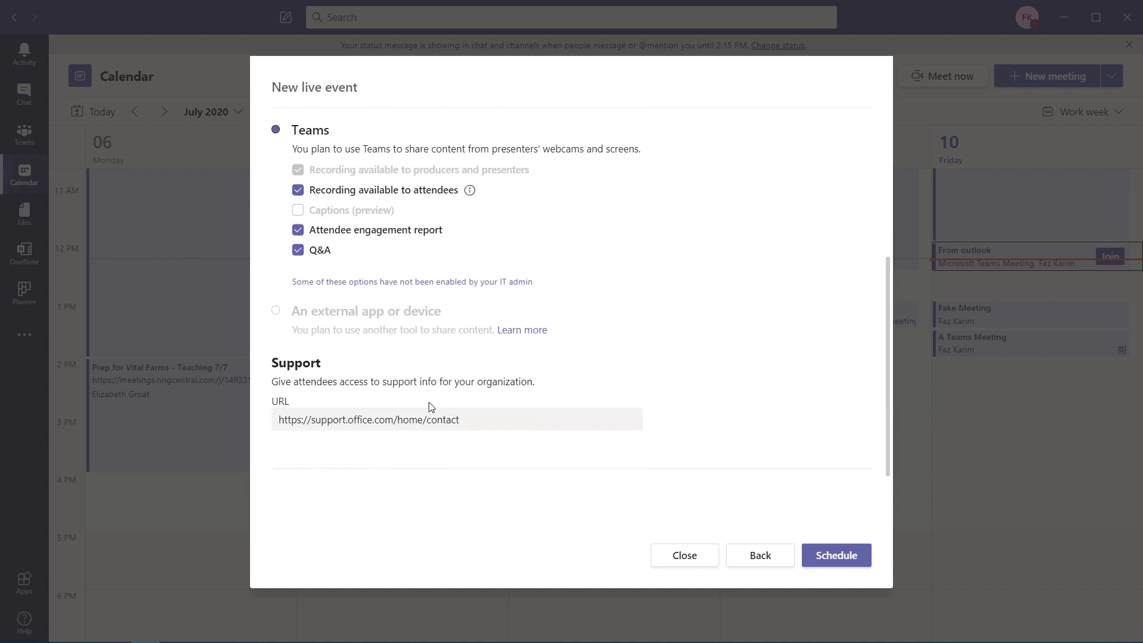
click(837, 555)
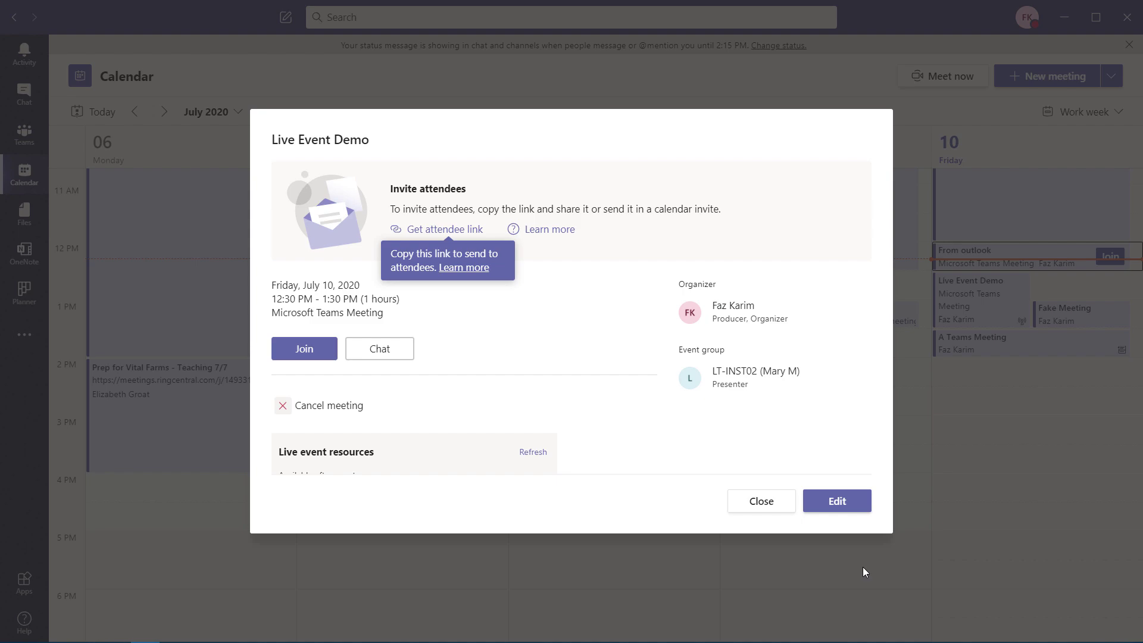
click(754, 393)
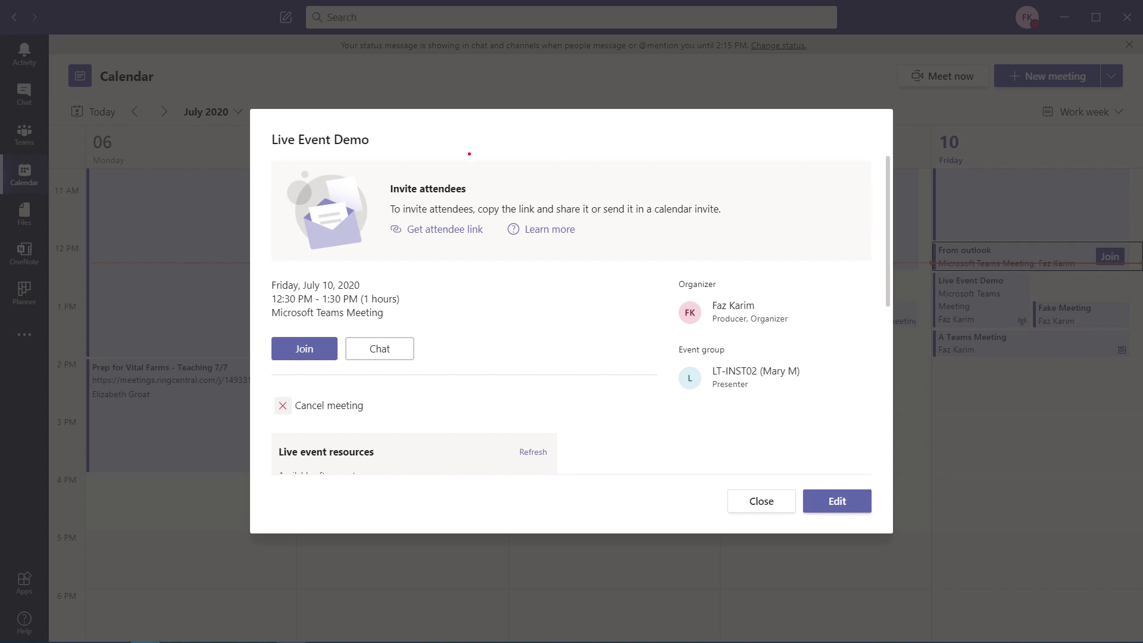
drag(447, 173, 454, 108)
mouse_move(385, 219)
mouse_down()
mouse_move(470, 243)
mouse_move(384, 218)
mouse_up()
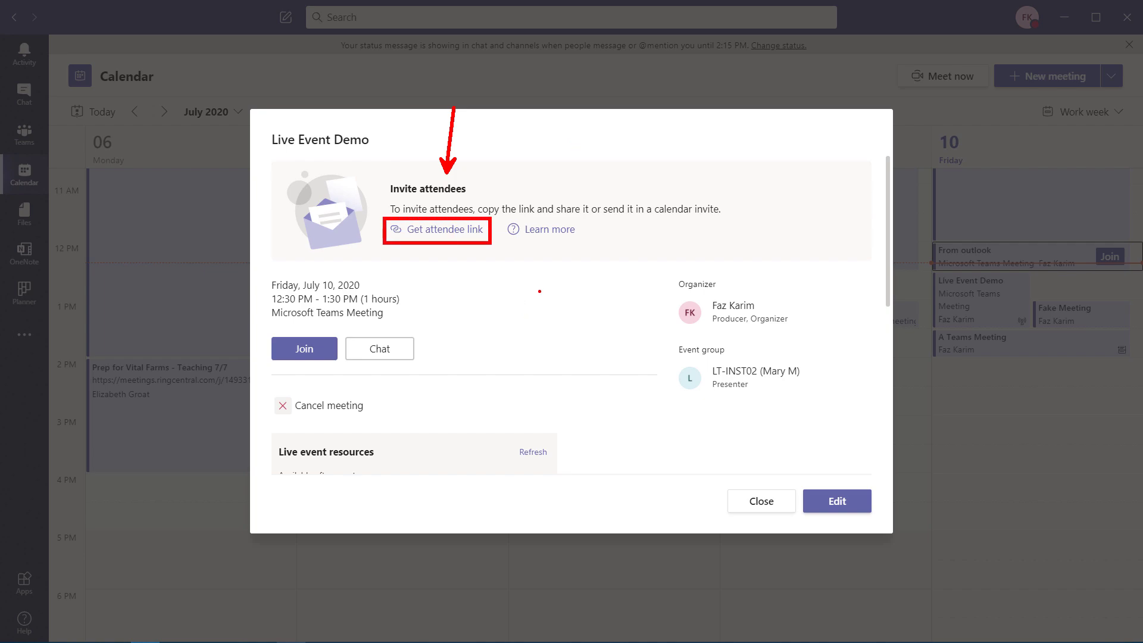
drag(561, 197, 562, 159)
drag(620, 216, 714, 217)
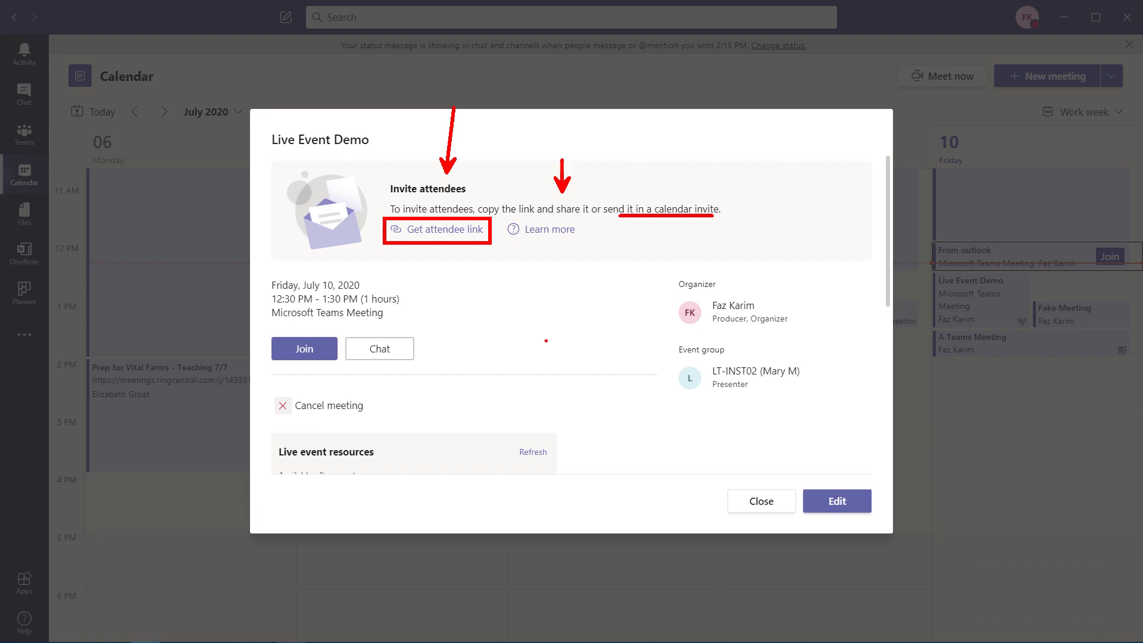
key(Escape)
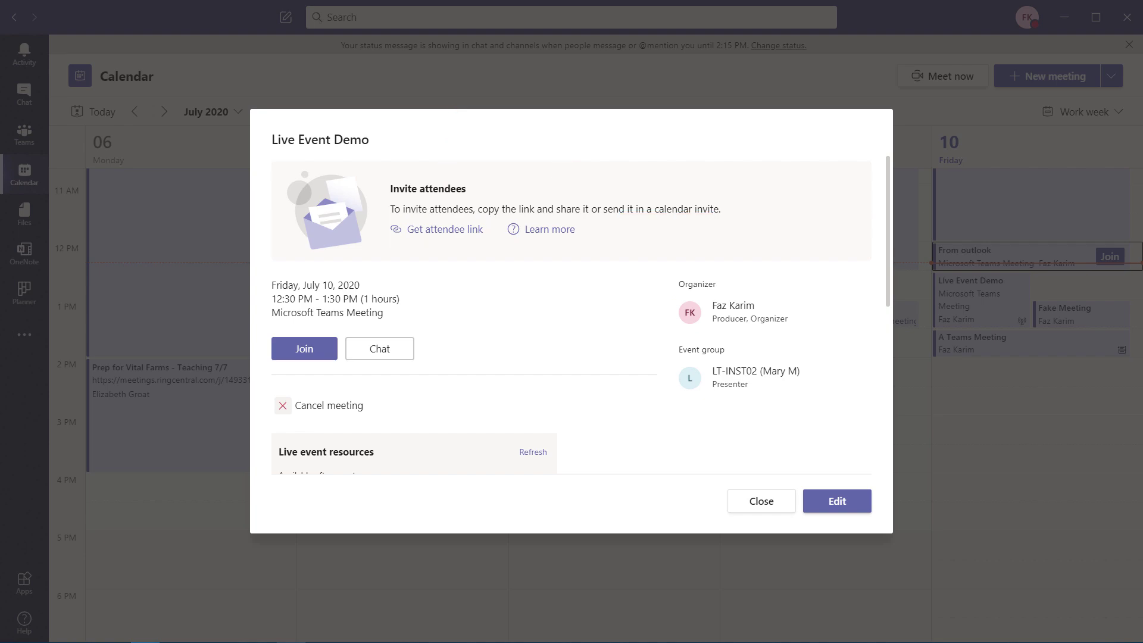
- Copy the live event's attendee link and switch to the untitled Outlook message
click(448, 231)
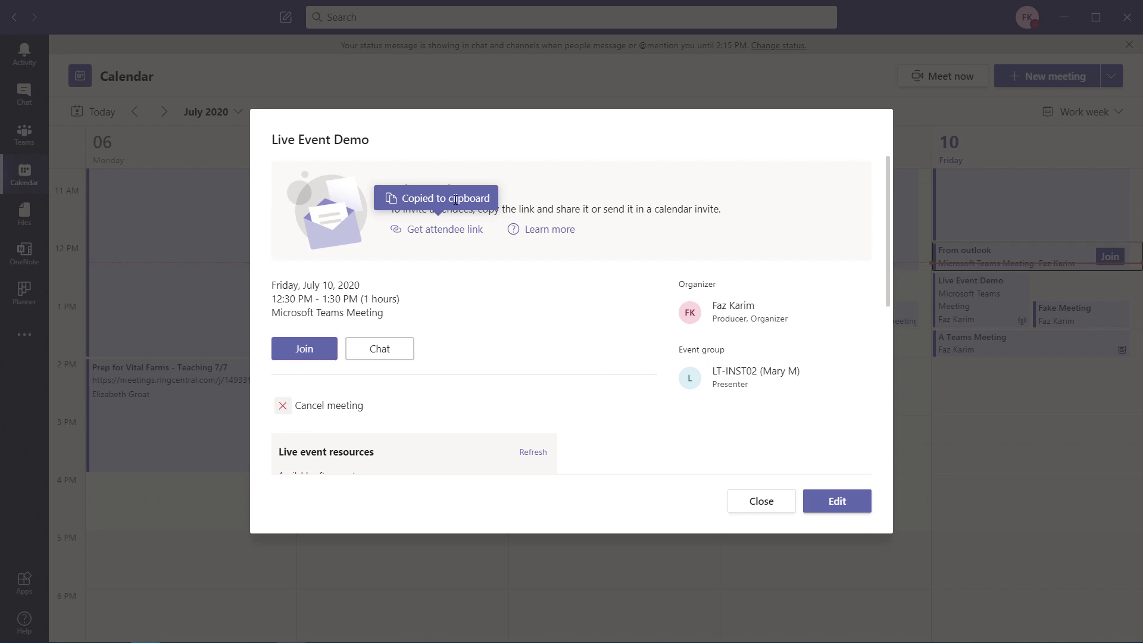
key(alt+Tab)
key(alt+Tab)
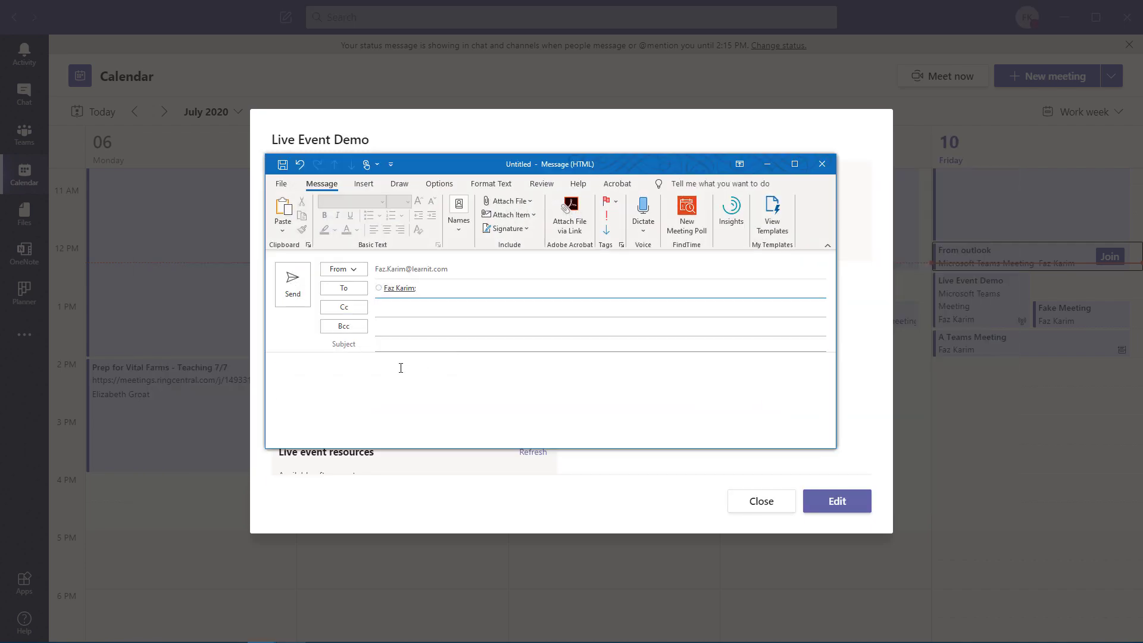
- Write "Hey Join my live event here" followed by the copied attendee link, set the subject to "Live Event link", and send the message
click(356, 374)
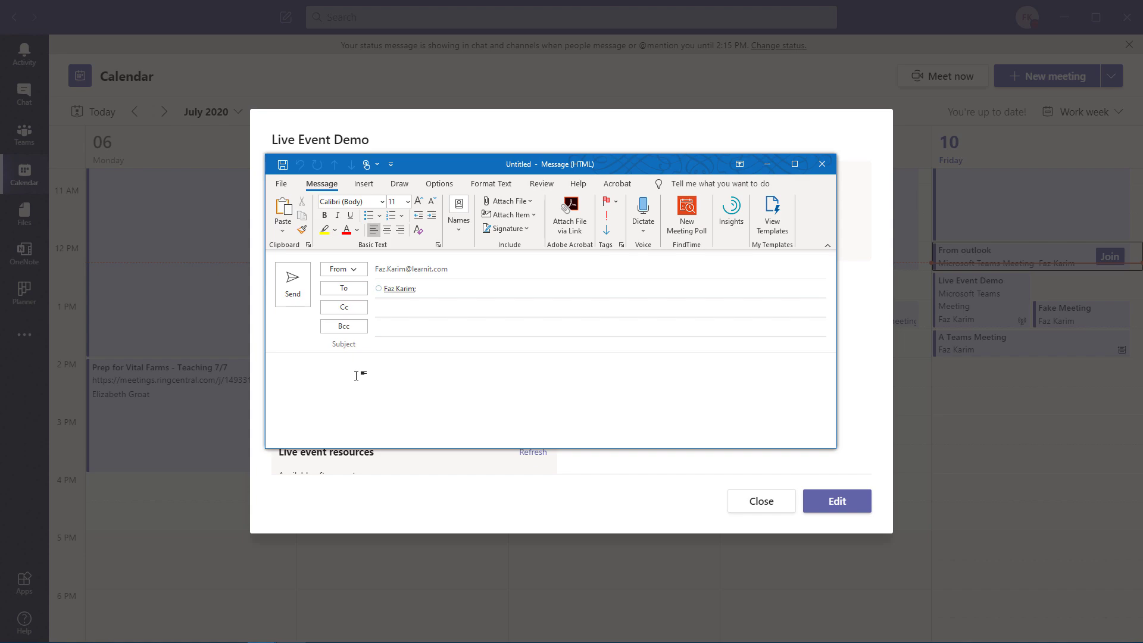
text(Hey Join my live event here)
key(ctrl+v)
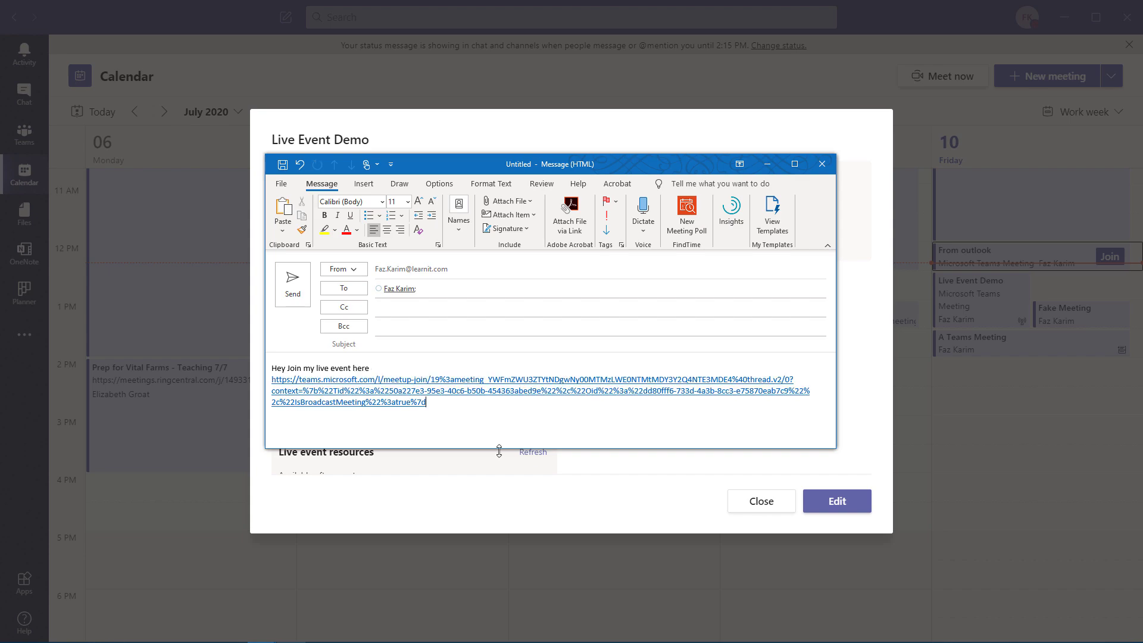
click(412, 343)
text(Live)
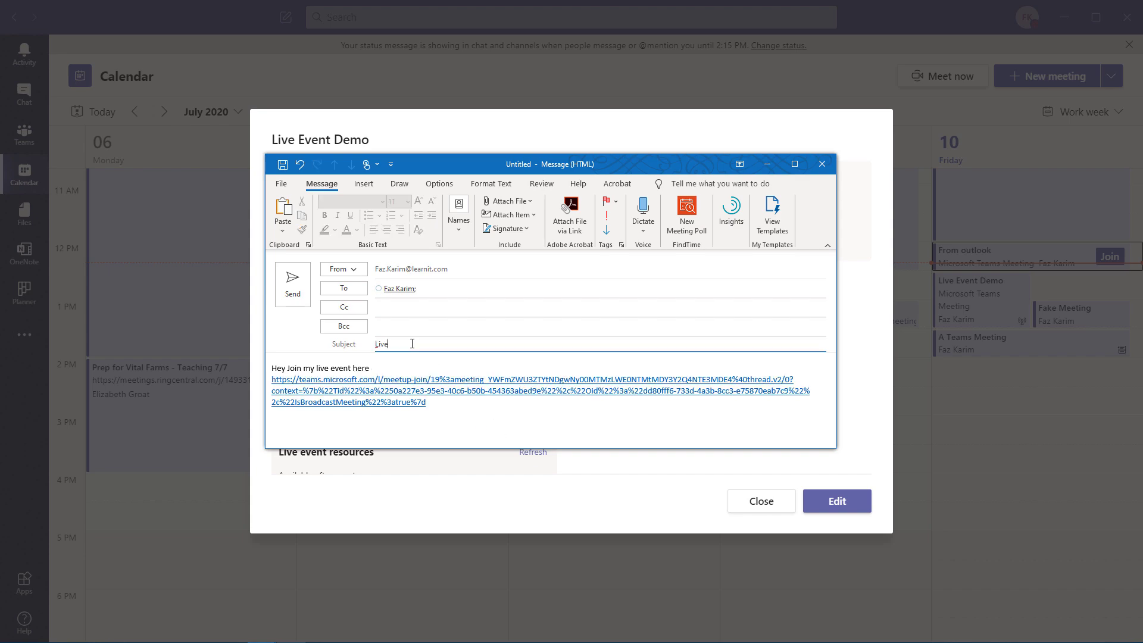
text( Event link)
click(292, 284)
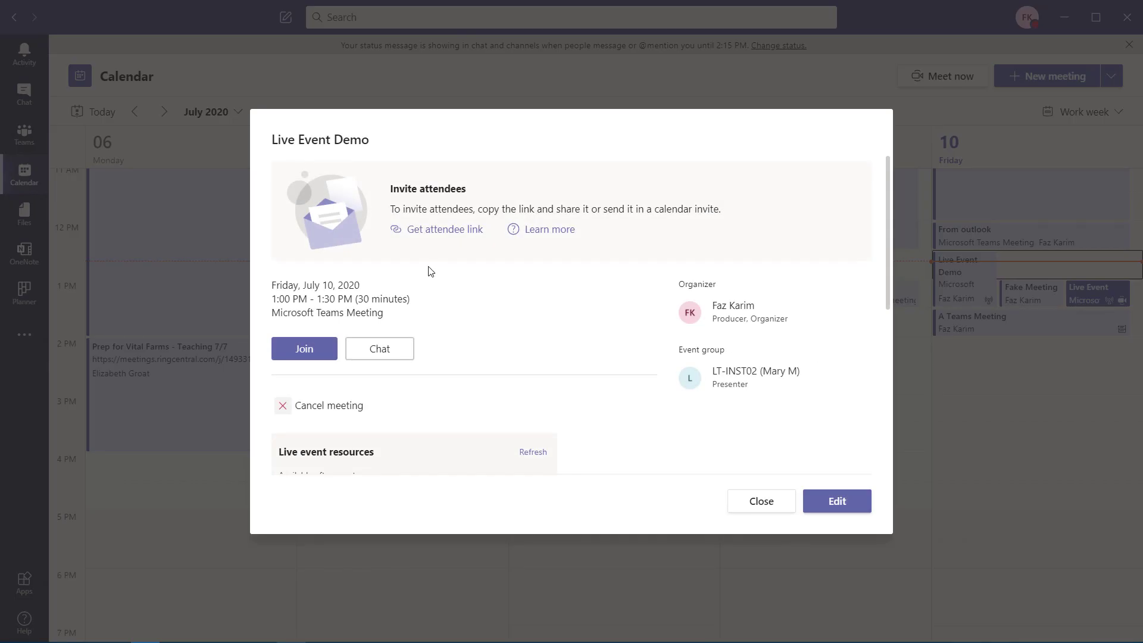
- Join the Live Event Demo as a producer from its event details in Teams
scroll(451, 310, down, 1)
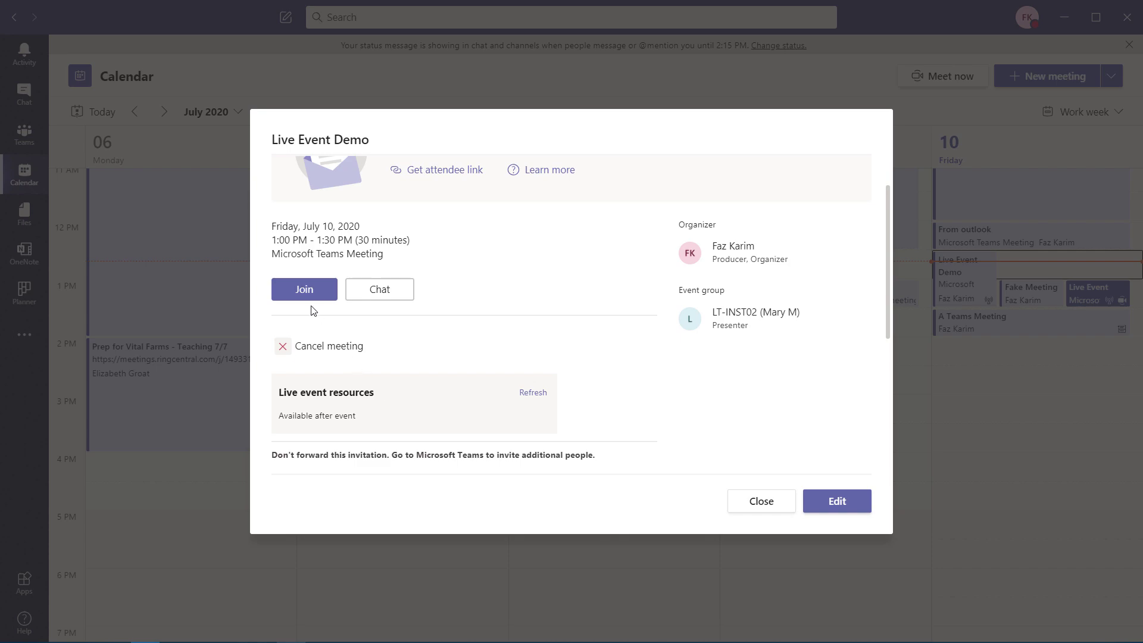
click(304, 290)
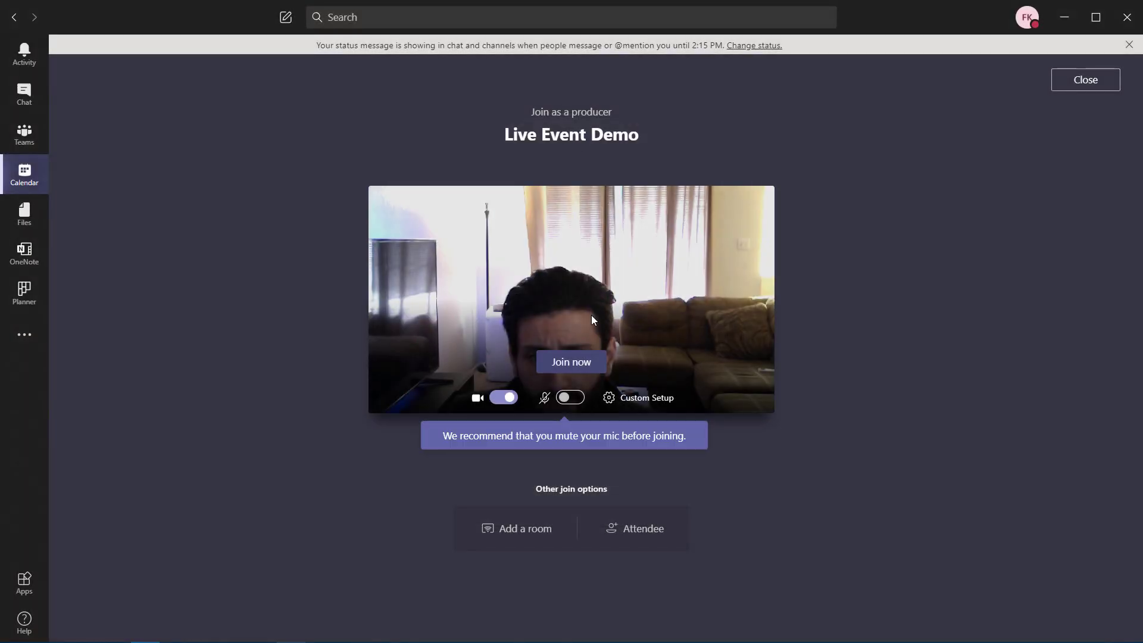
click(572, 363)
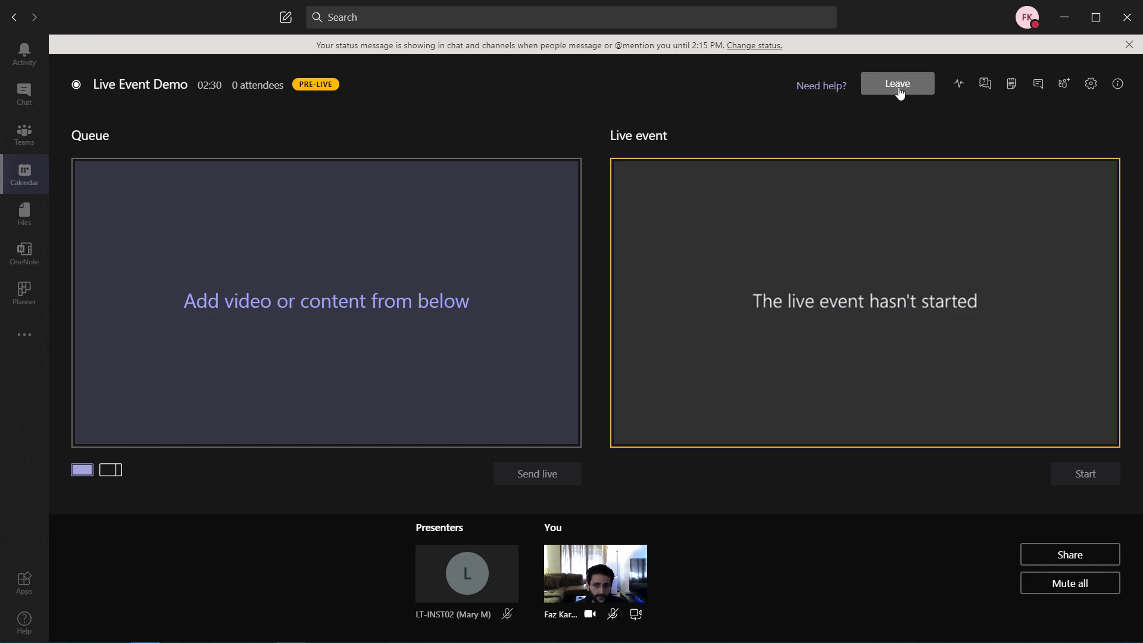
- Publish the announcement "Ask questions here" in the live event Q&A
click(980, 90)
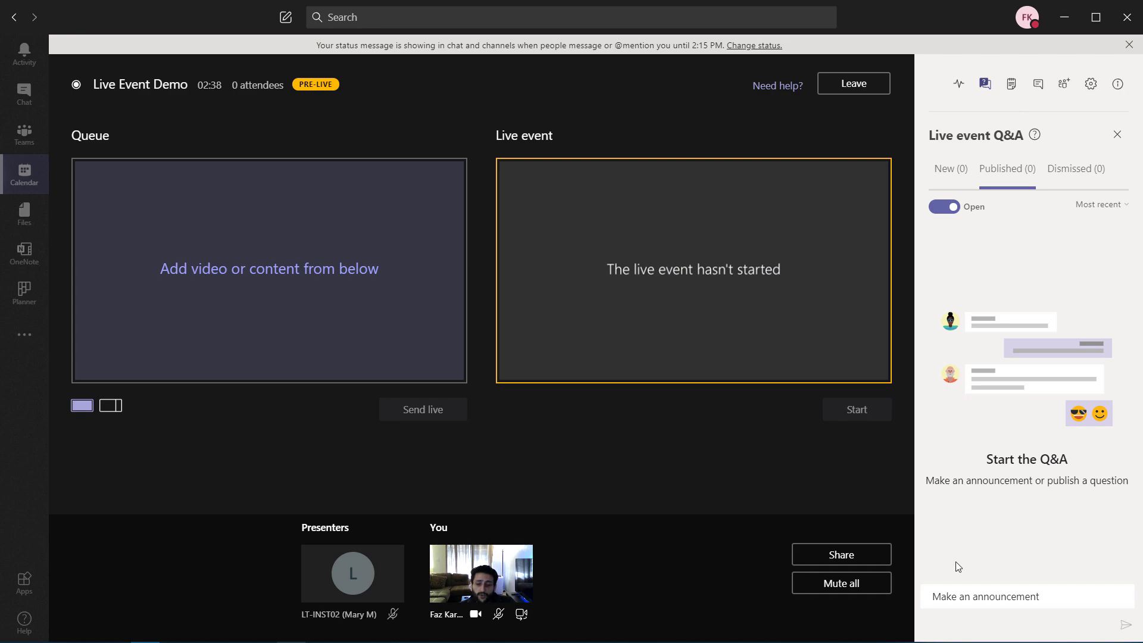
click(947, 601)
text(Ask questions)
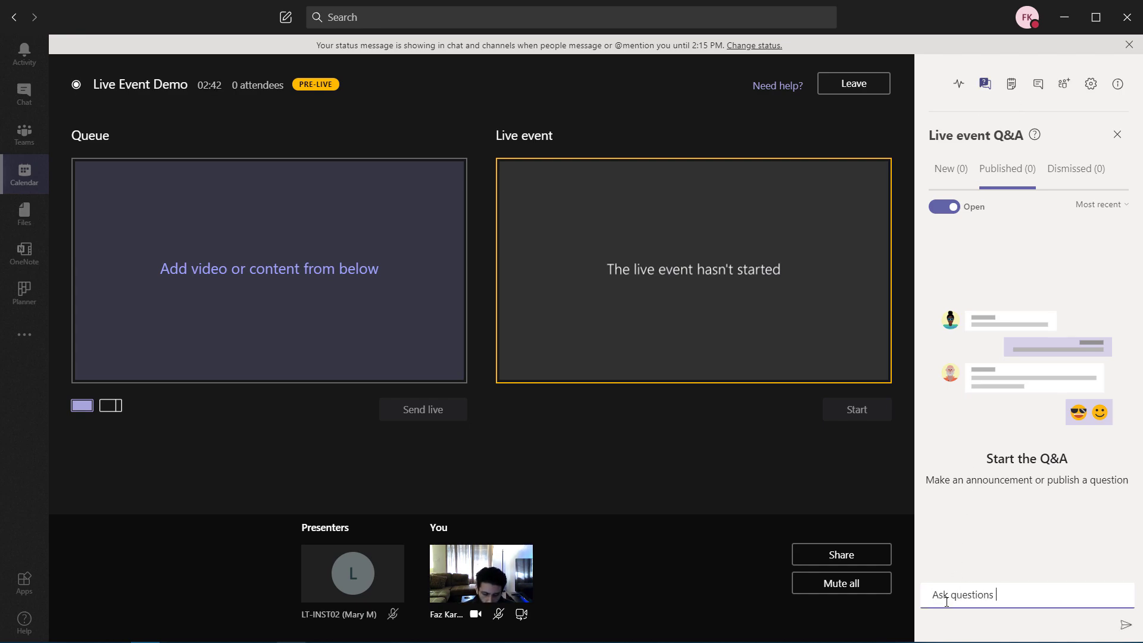
text( here)
key(Return)
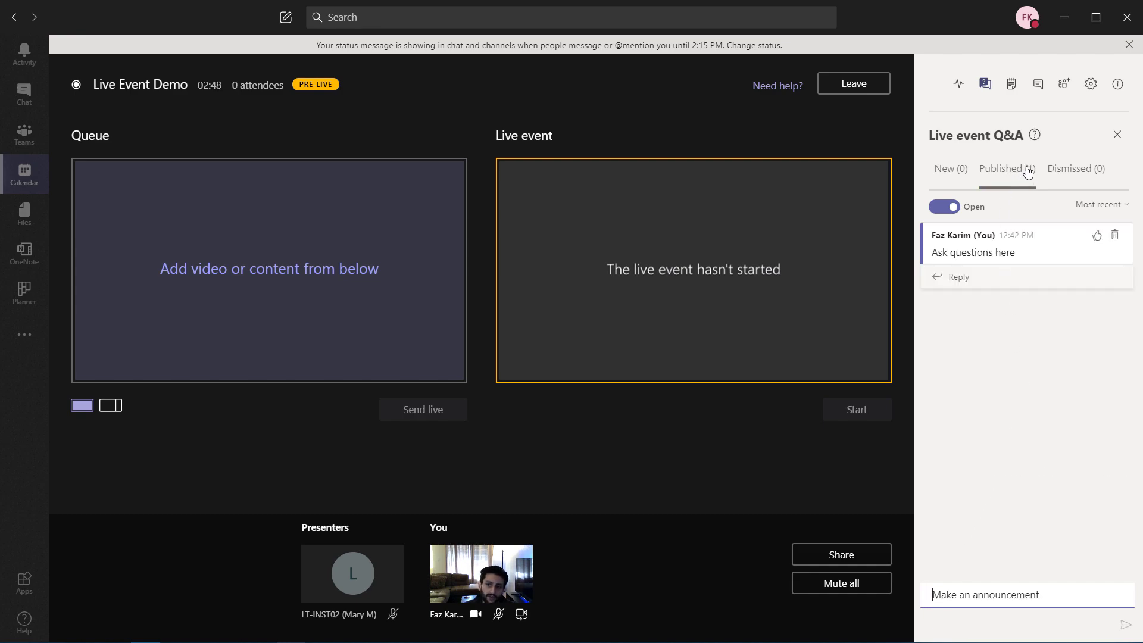
- Review the dismissed, new and published questions in the Q&A, and close the Q&A
click(1094, 174)
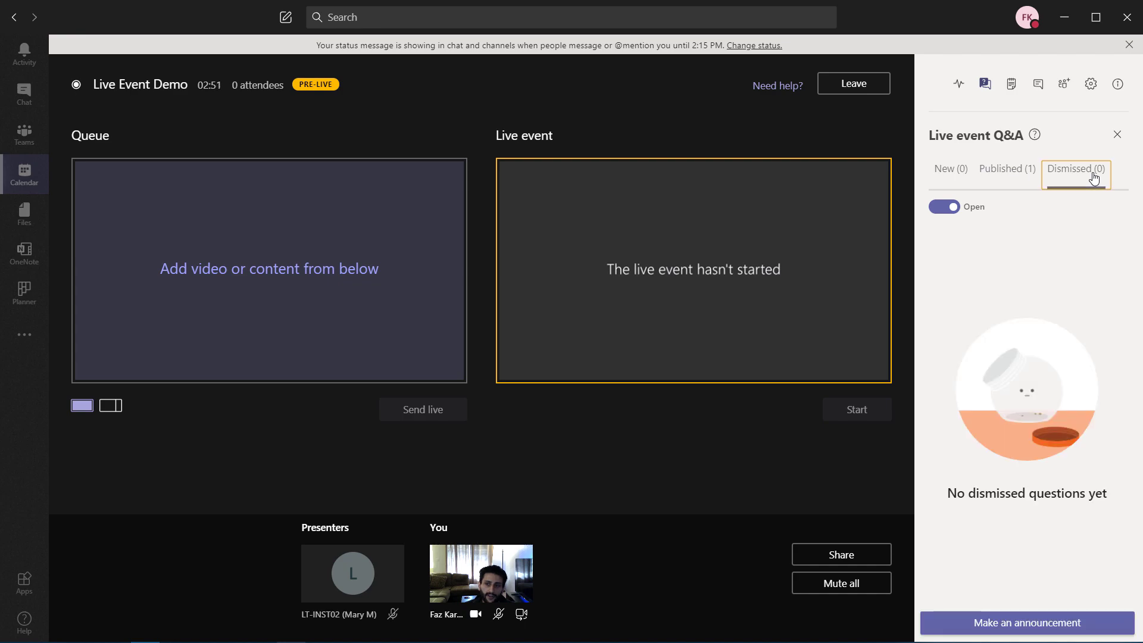
click(953, 174)
click(994, 176)
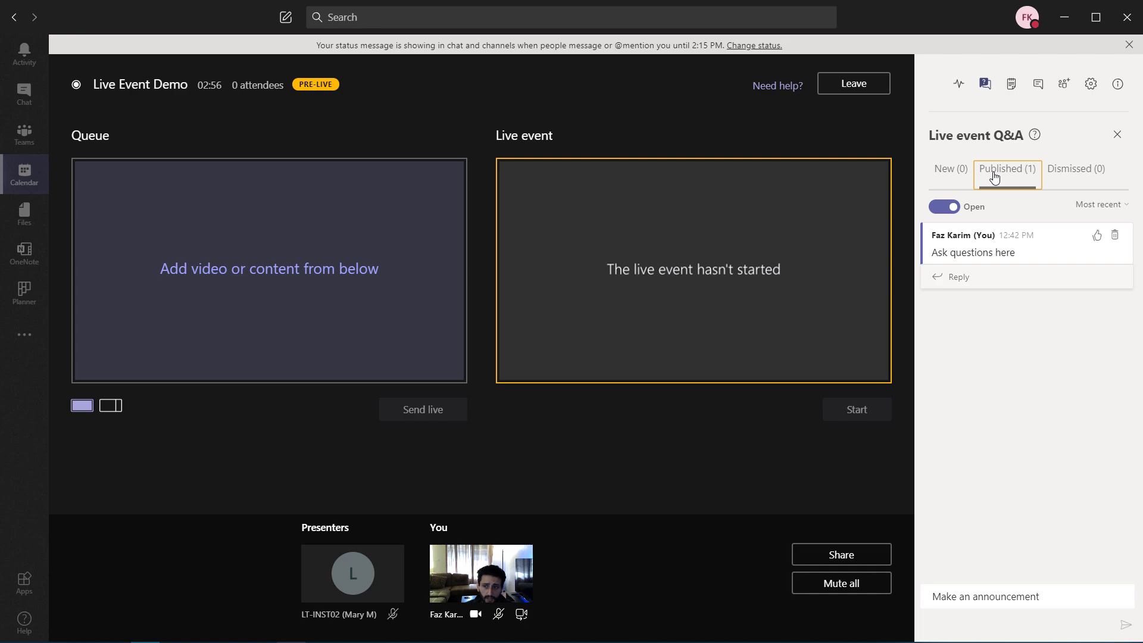
click(985, 83)
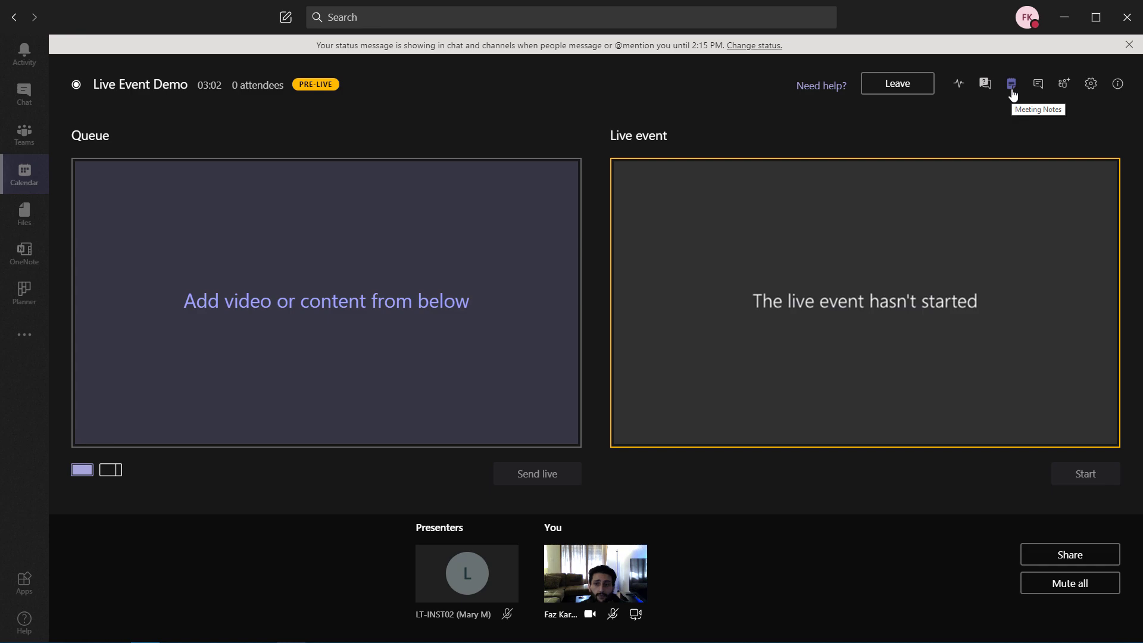
- Start taking meeting notes with the heading "SOme Notes" and close the notes
click(1012, 92)
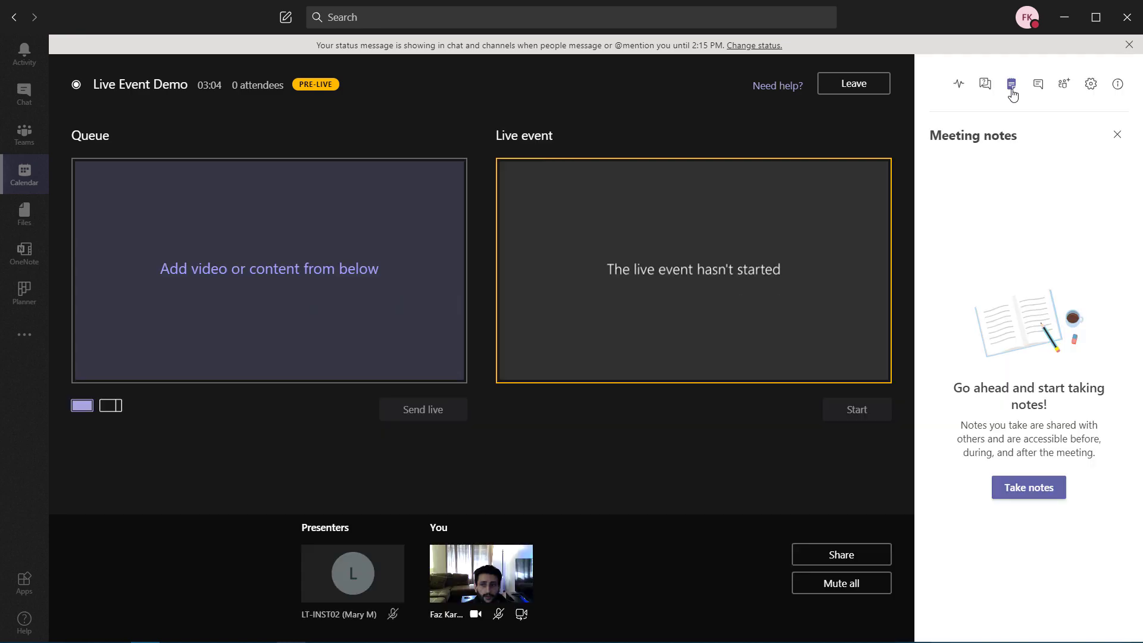
click(1064, 489)
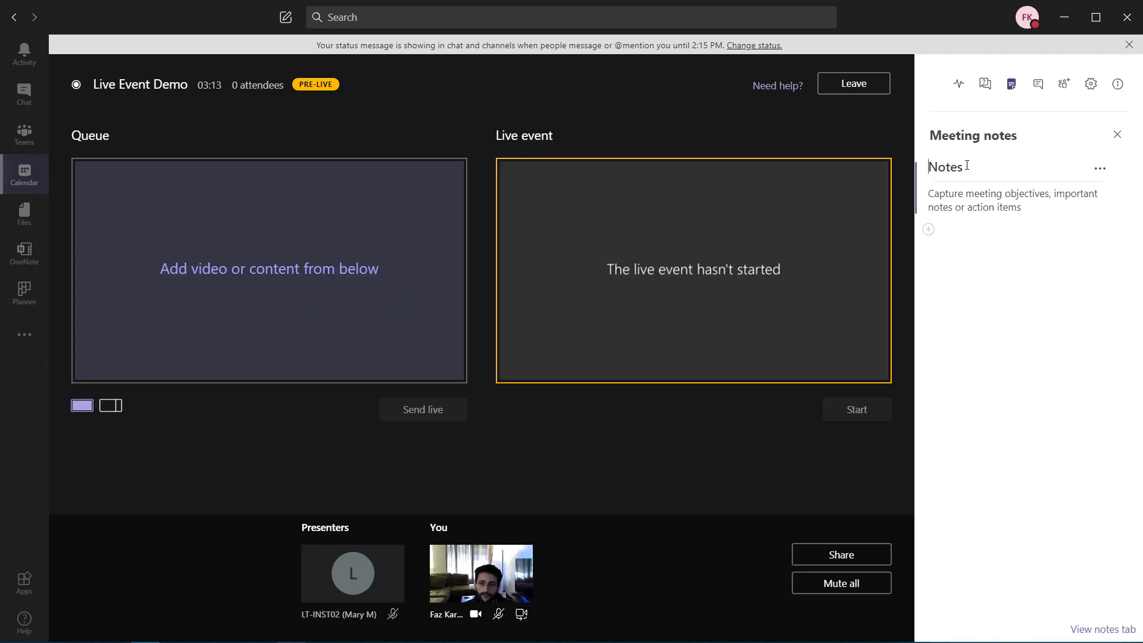
click(967, 166)
text(SOme No)
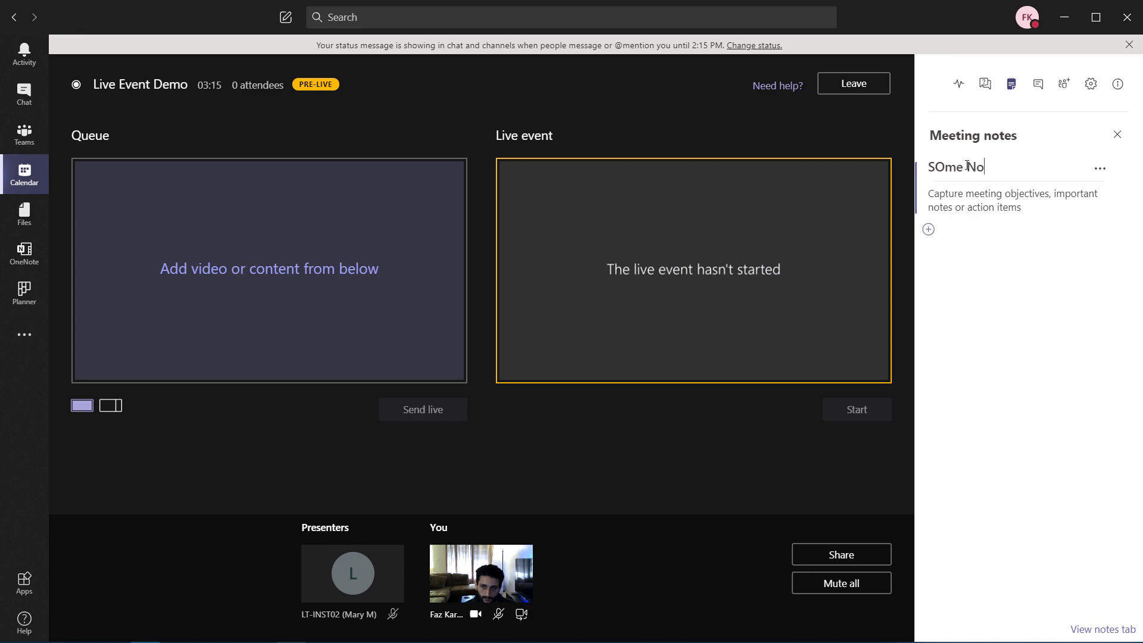
text(tes)
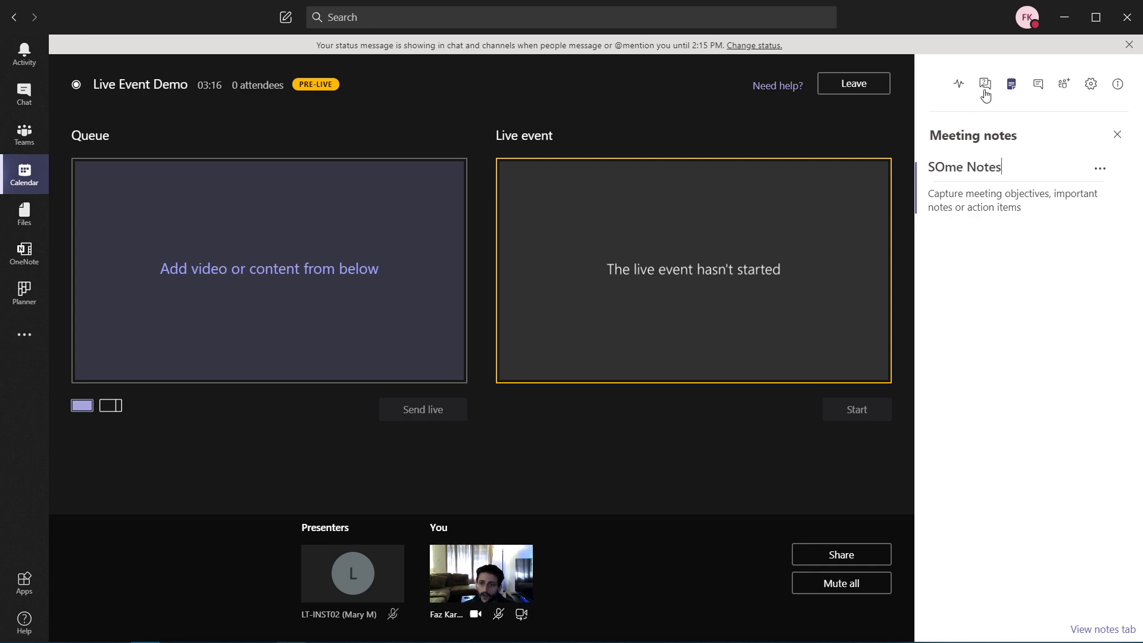
click(1012, 87)
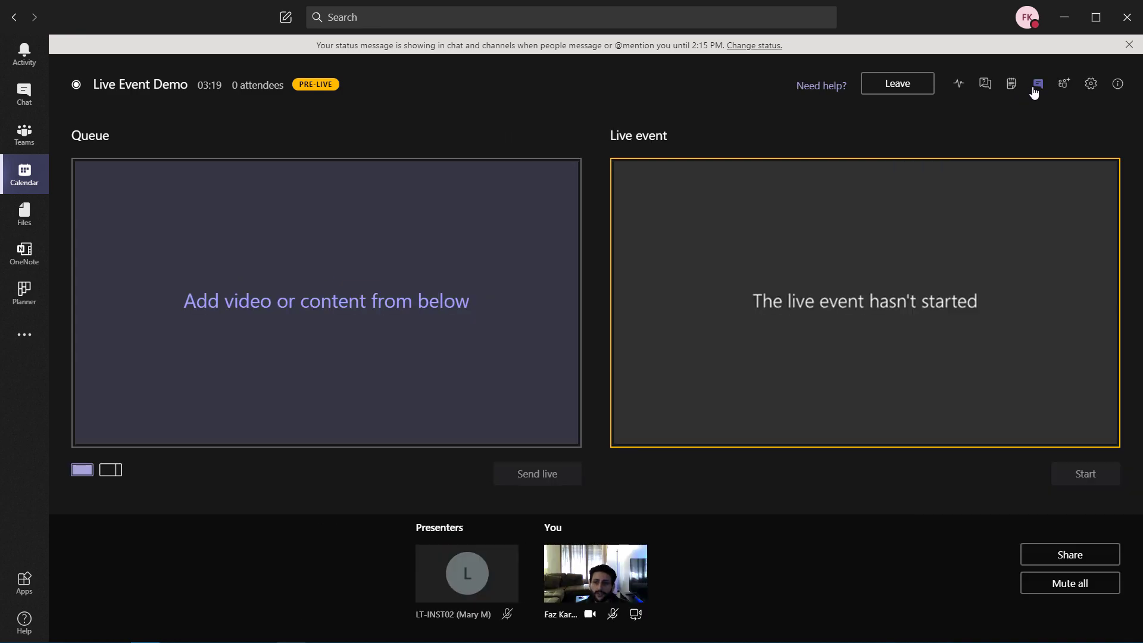
- Send "hey there" in the meeting chat, and briefly view the Q&A before closing it
click(1037, 88)
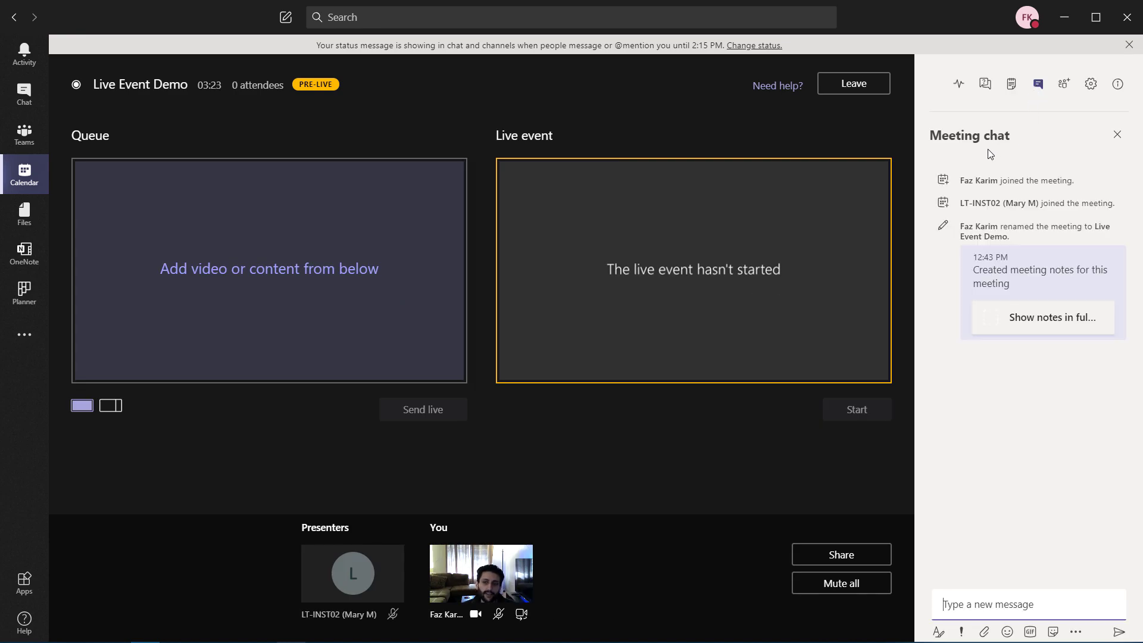
click(990, 611)
text(hey there)
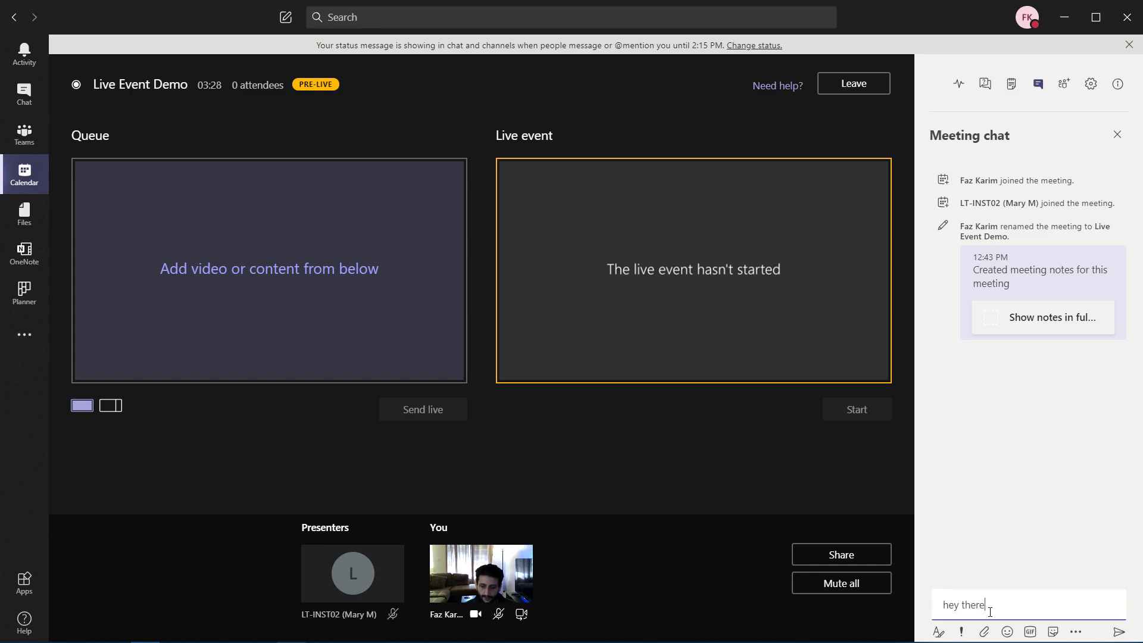
key(Return)
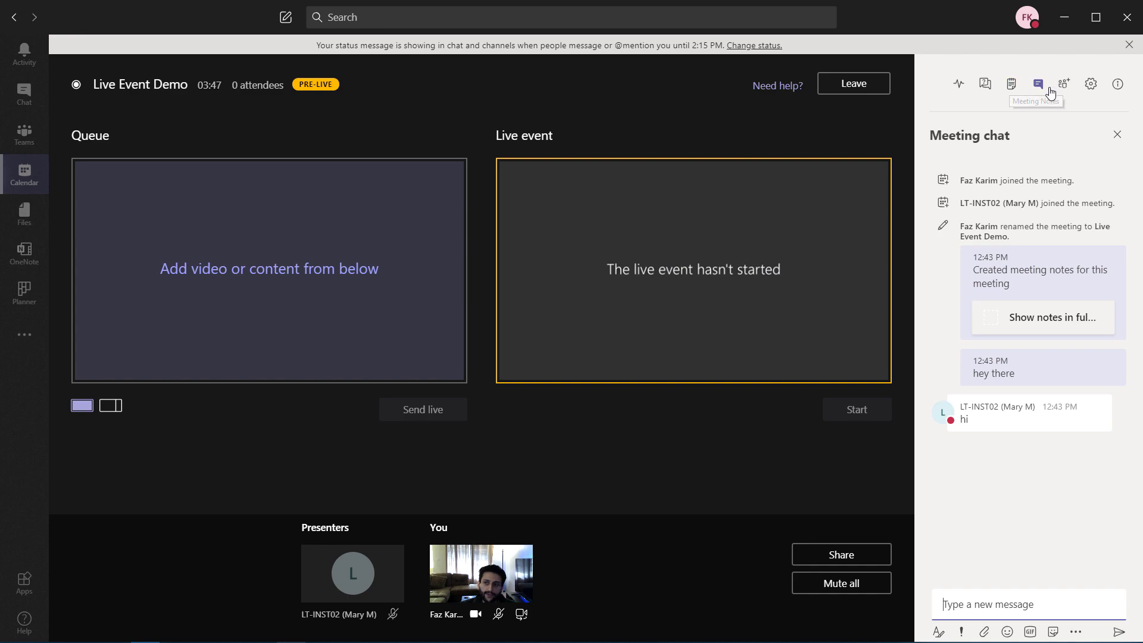
click(986, 85)
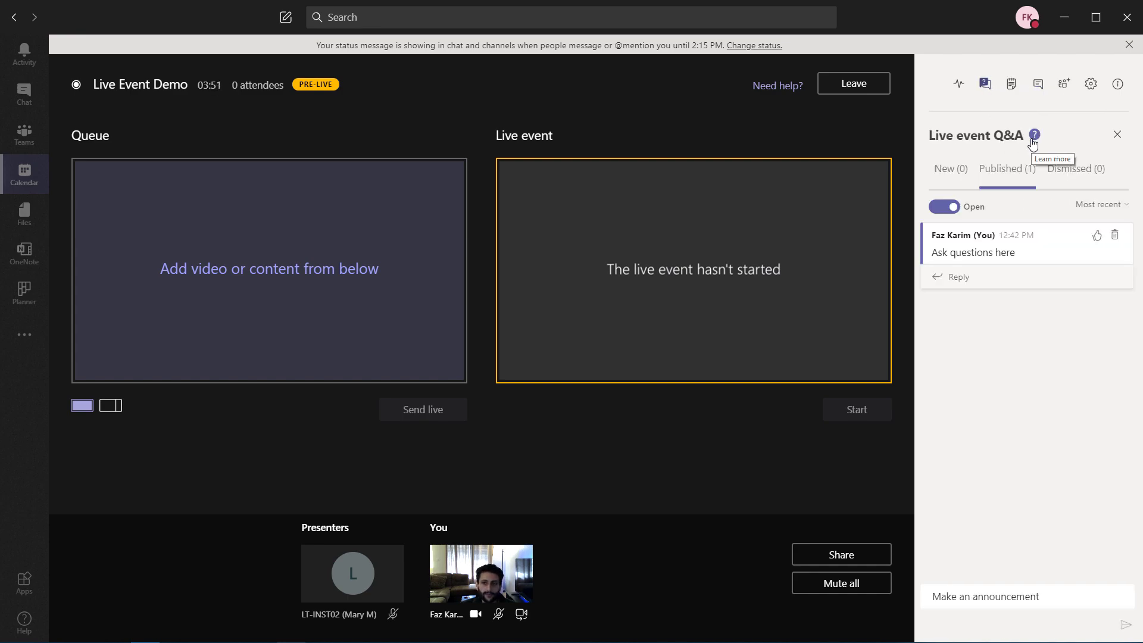
click(1116, 135)
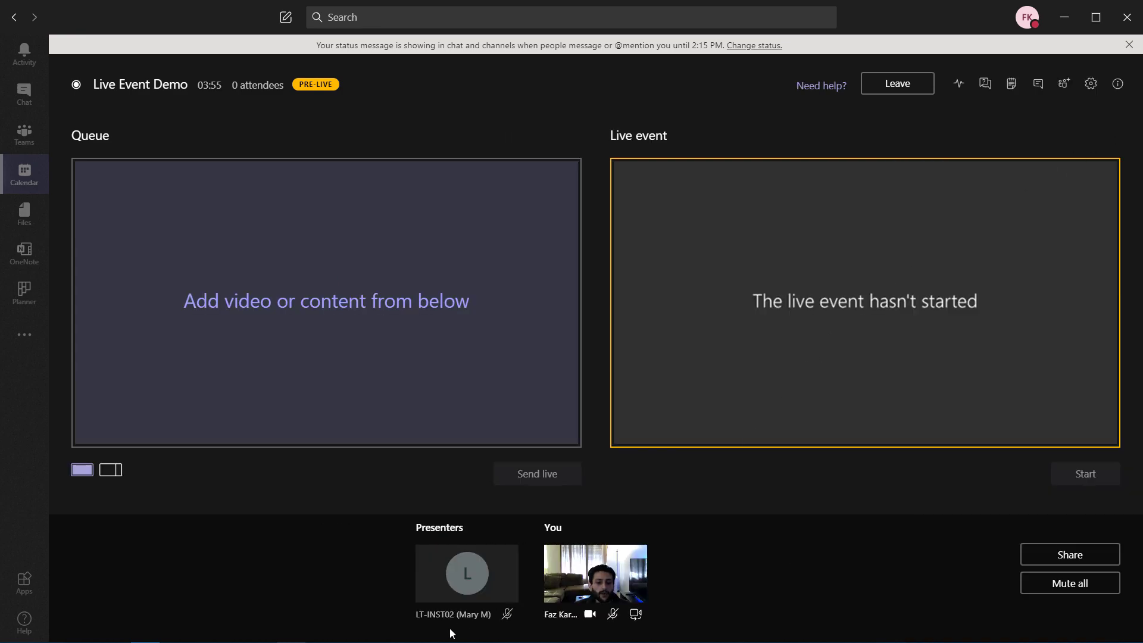
- Queue the presenter's shared desktop, send it live, and start the live event
mouse_move(457, 583)
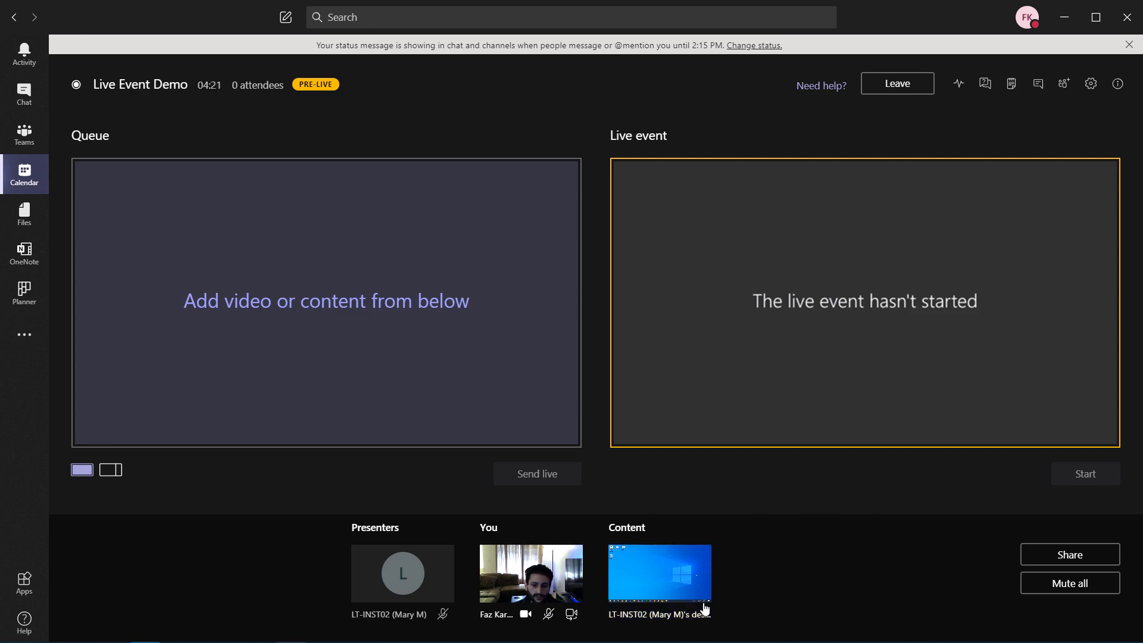
click(674, 587)
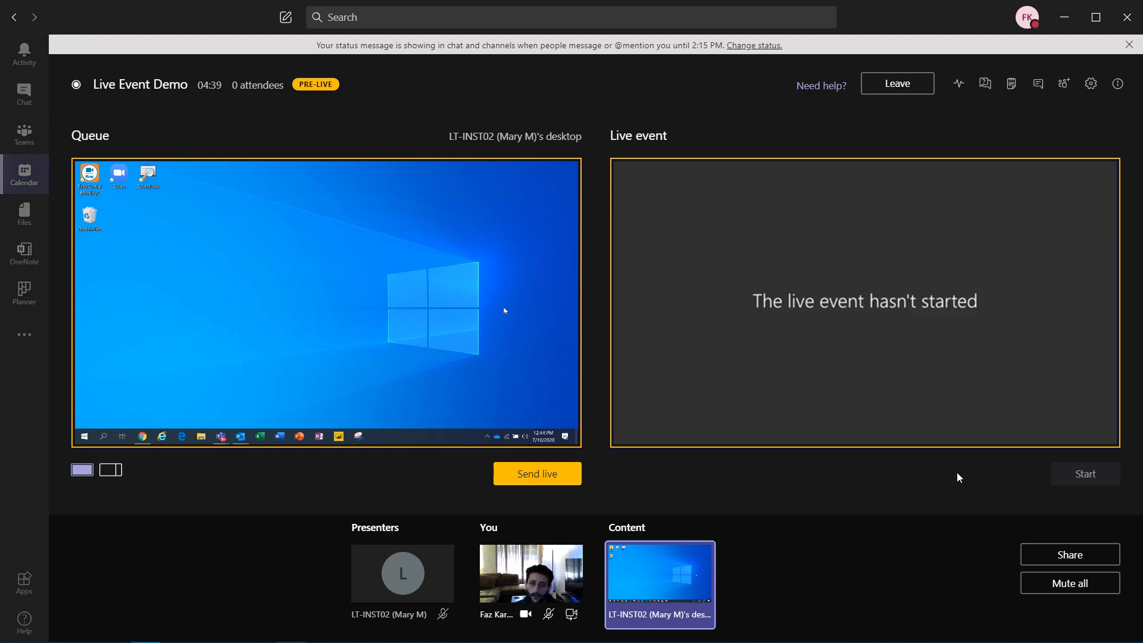
click(533, 480)
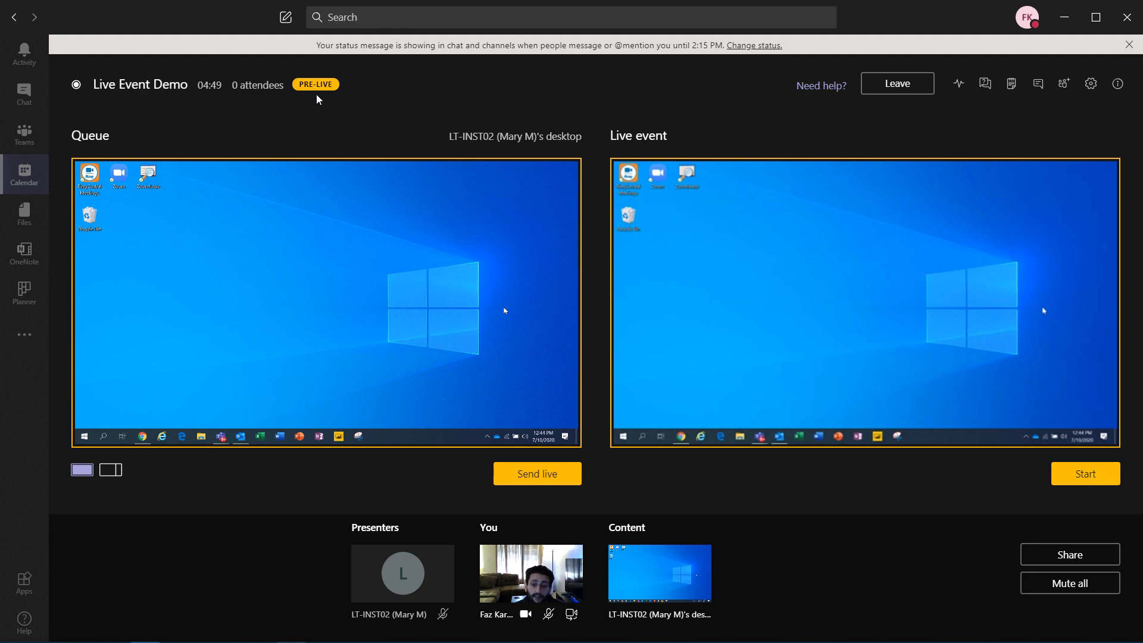
click(1093, 477)
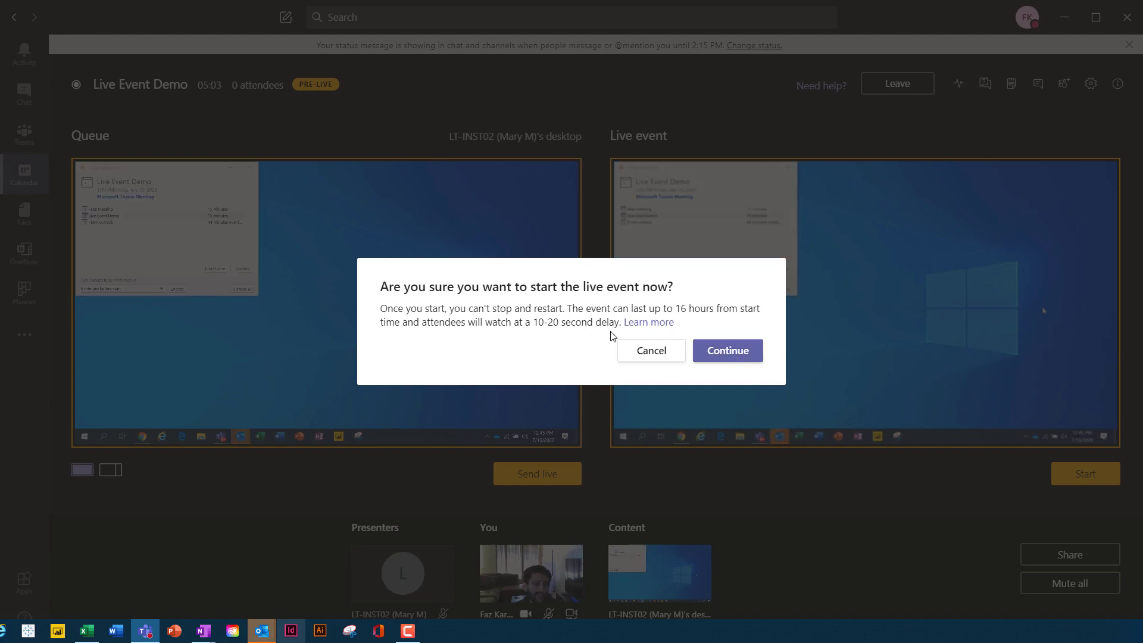
click(719, 354)
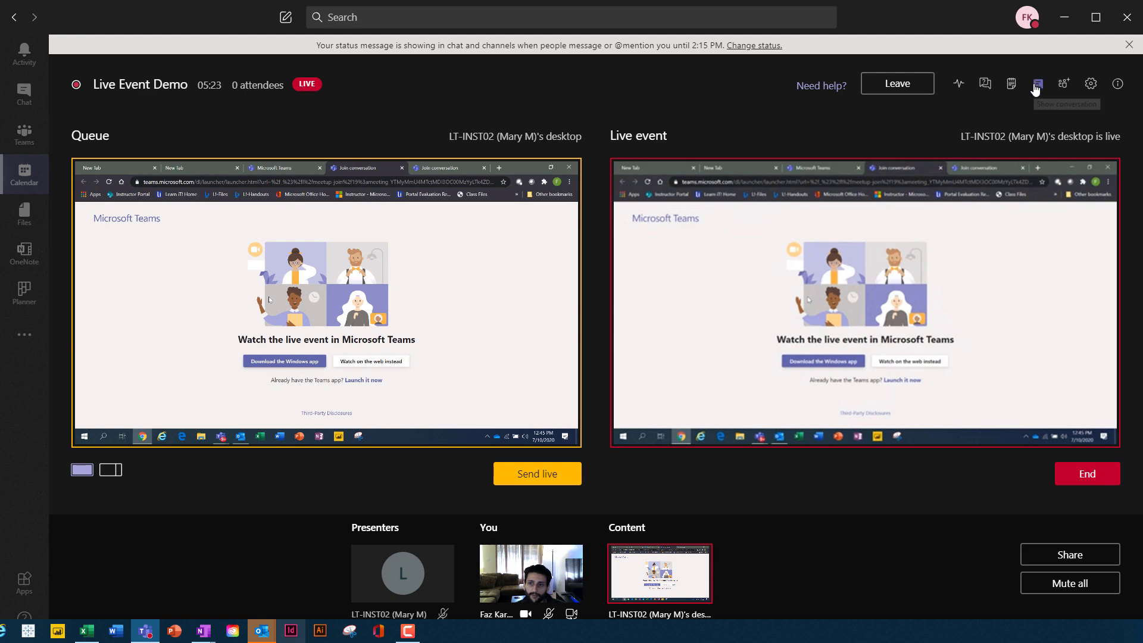
- Check the meeting notes and the new and published Q&A questions during the live event
click(1012, 84)
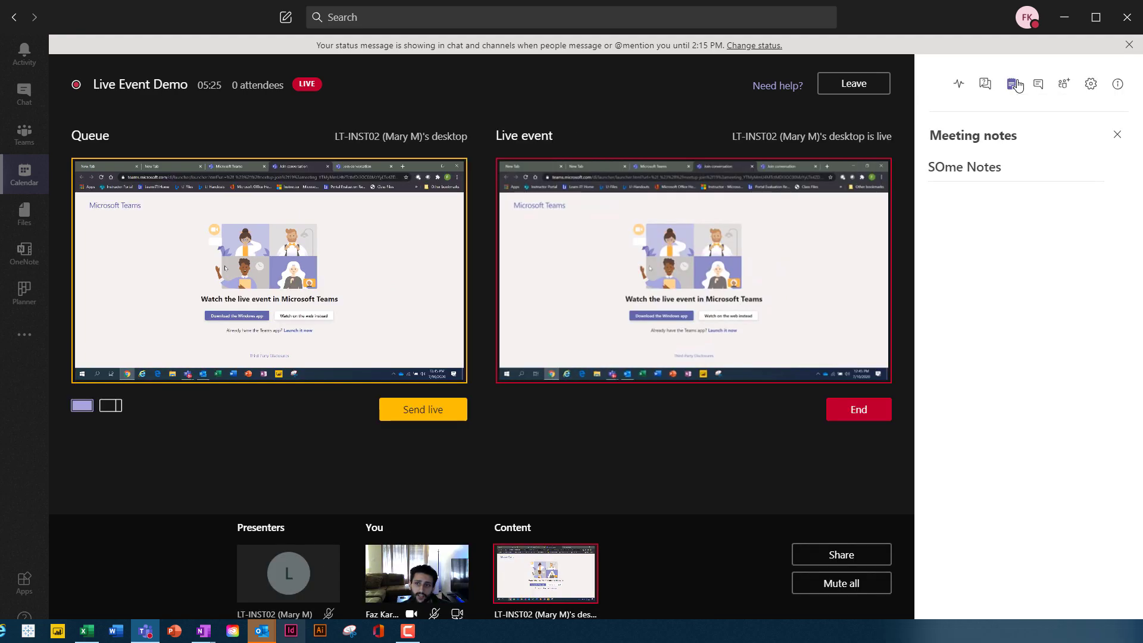
click(987, 87)
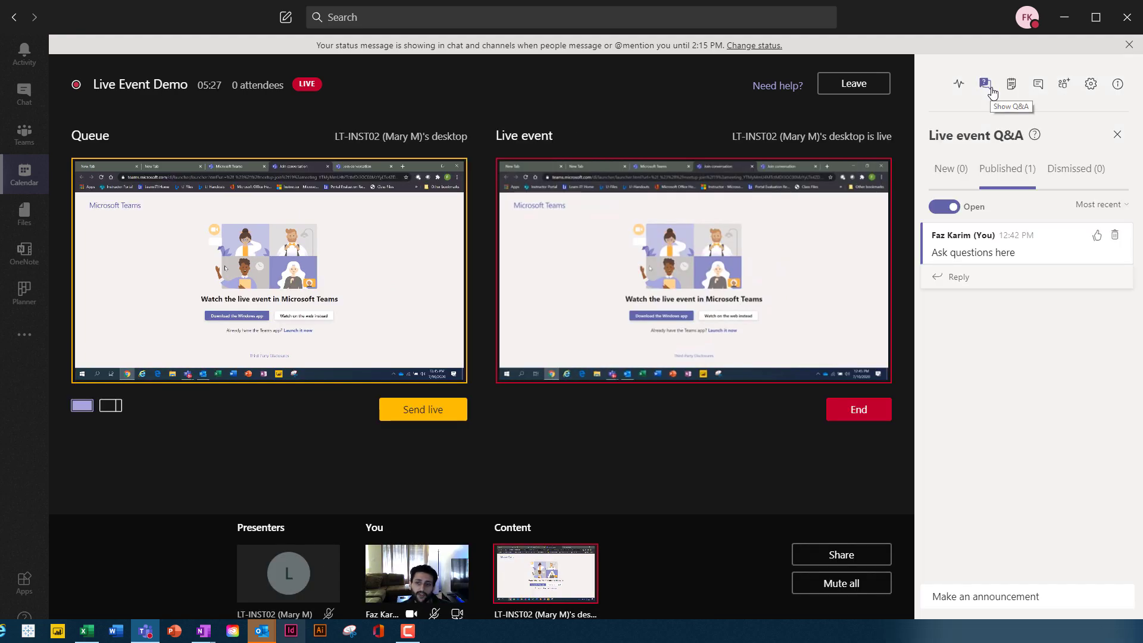
click(939, 181)
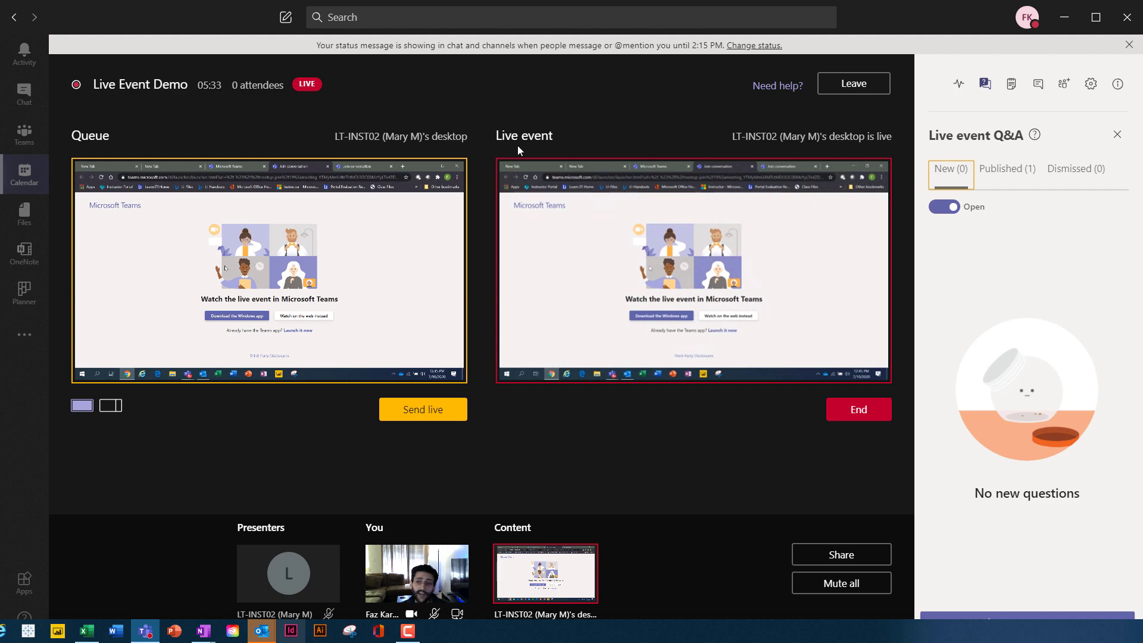
click(1011, 188)
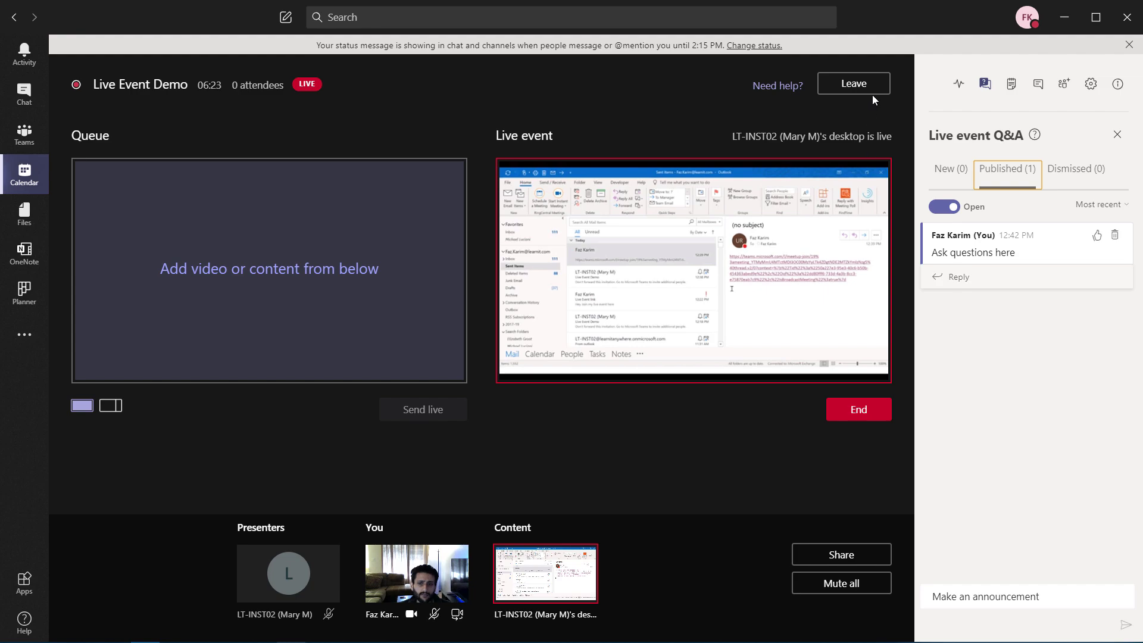
- End the live event and refresh the live event resources in the event details
click(840, 414)
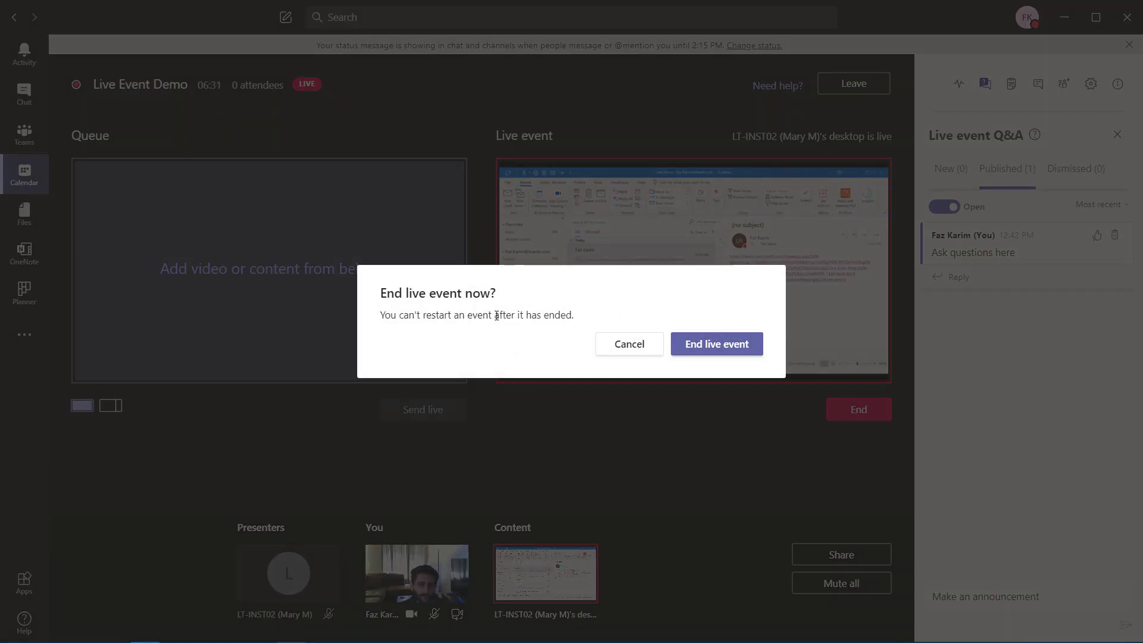
click(726, 347)
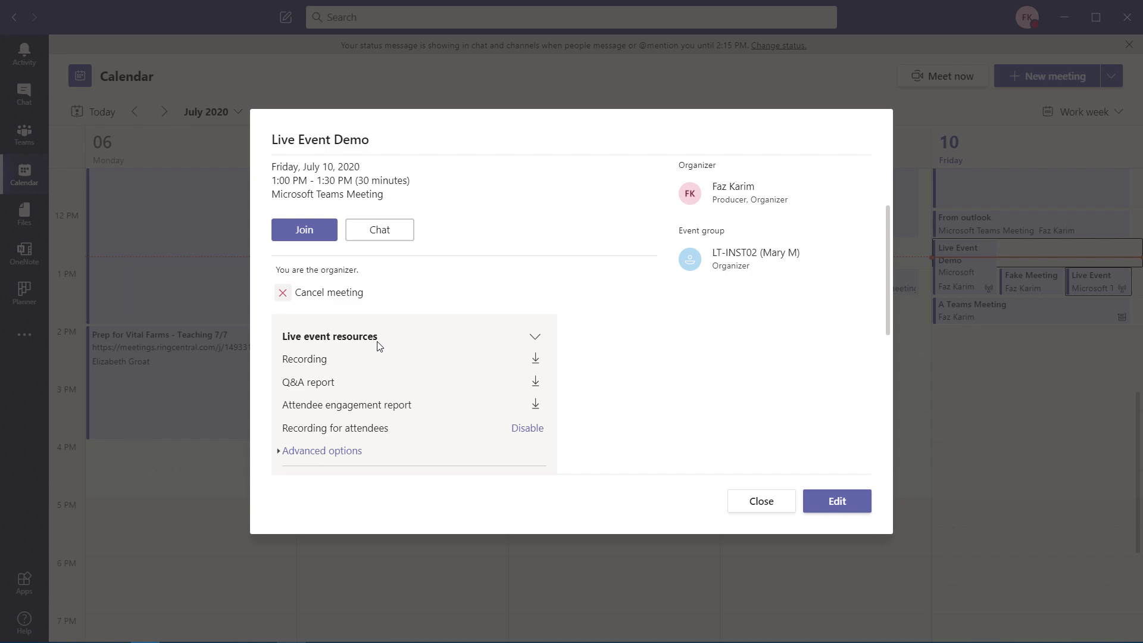
scroll(379, 345, down, 2)
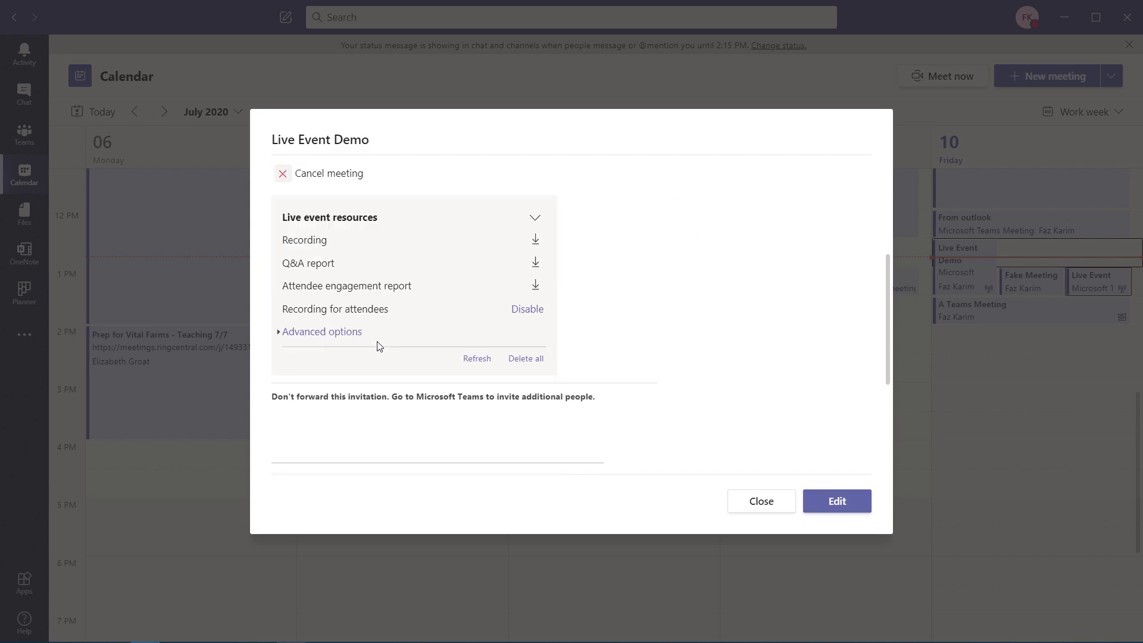
click(468, 363)
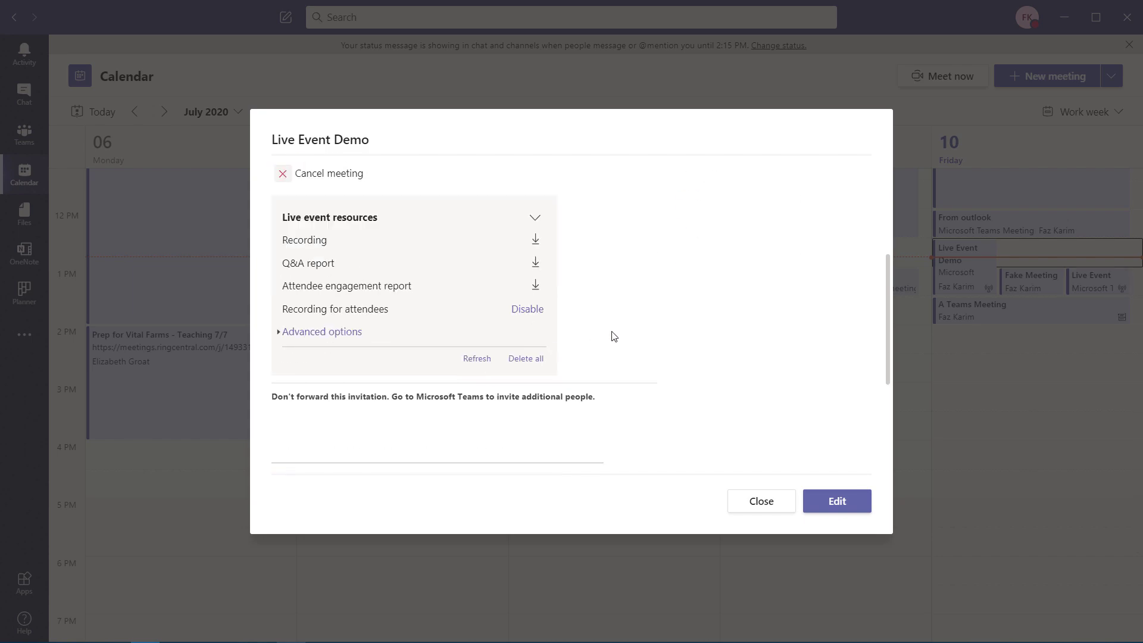
- Disable the recording for attendees and enable it again
scroll(612, 335, up, 1)
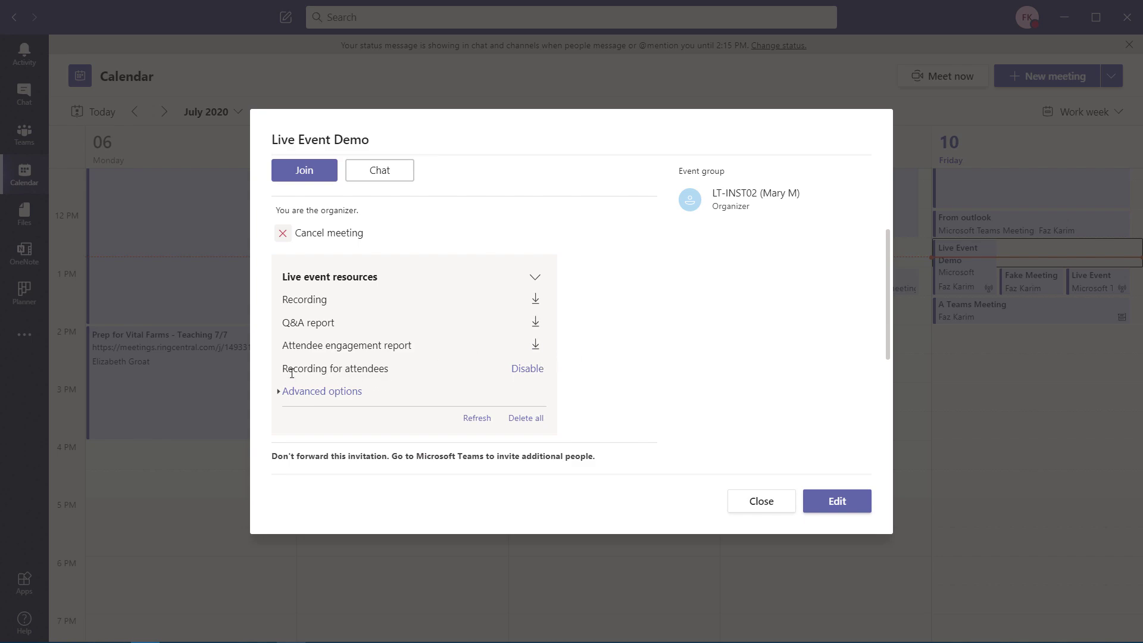
click(528, 370)
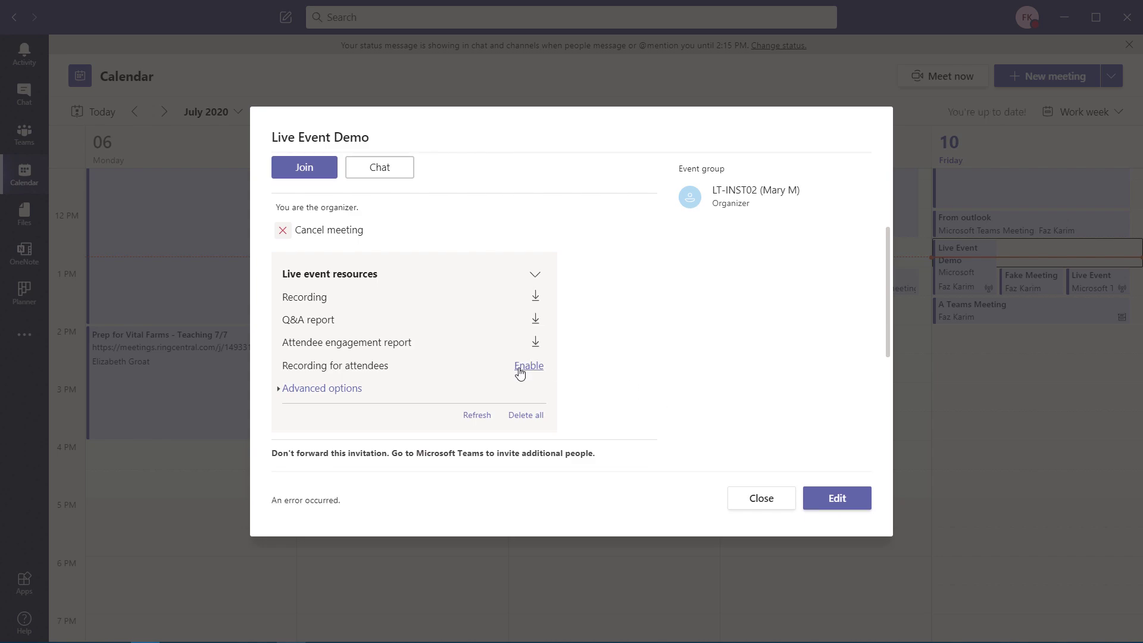
click(523, 366)
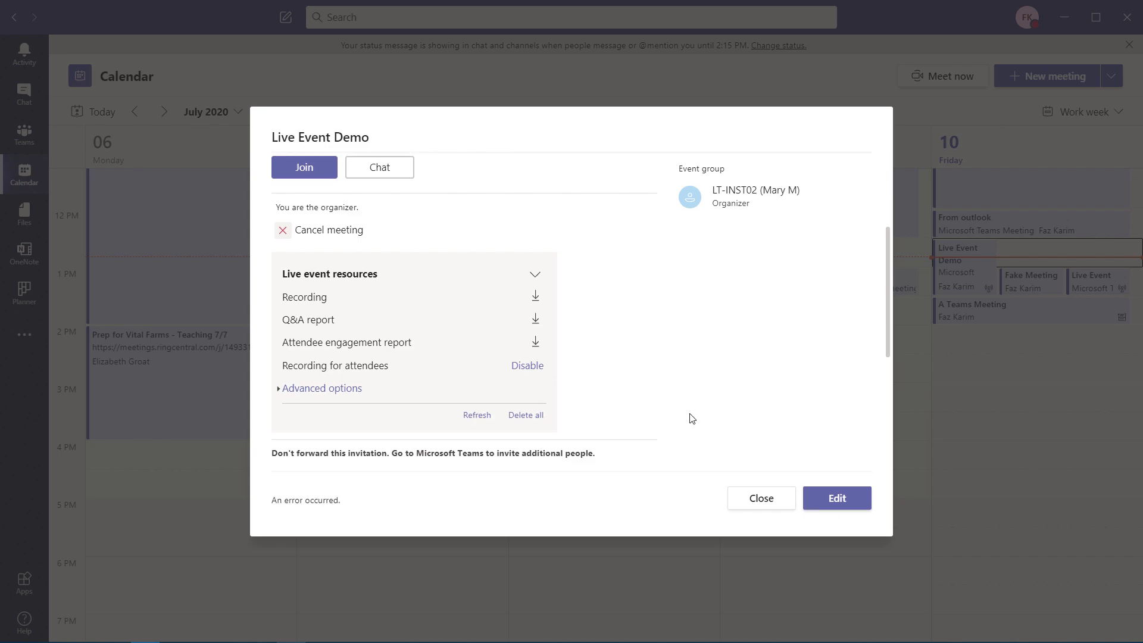